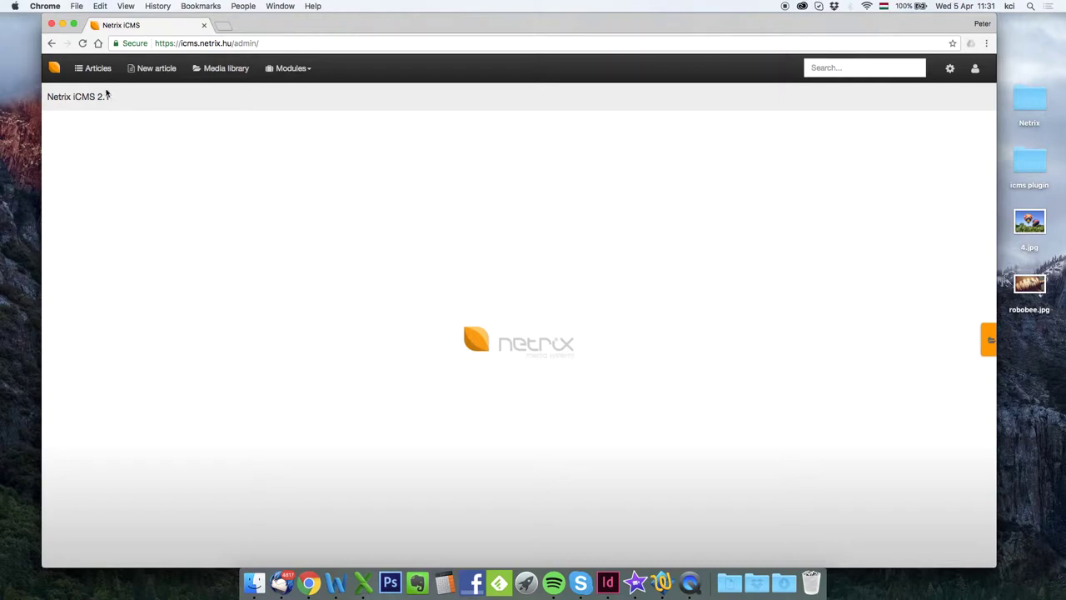
- Browse the articles by own submitted articles, those transferred to the editor, live articles and the proofreader's list
left_click(98, 69)
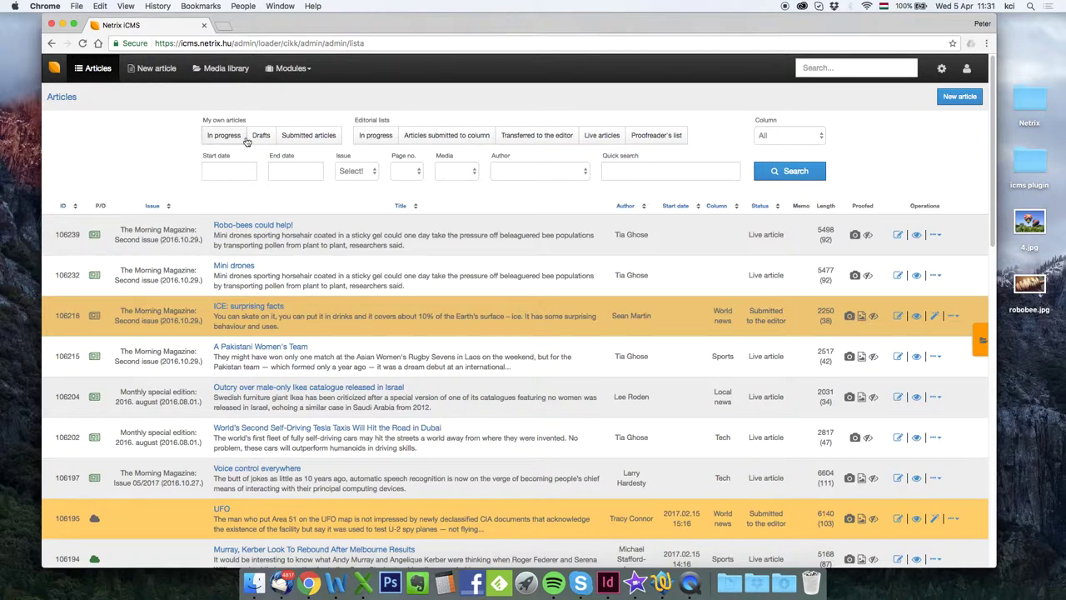
left_click(329, 139)
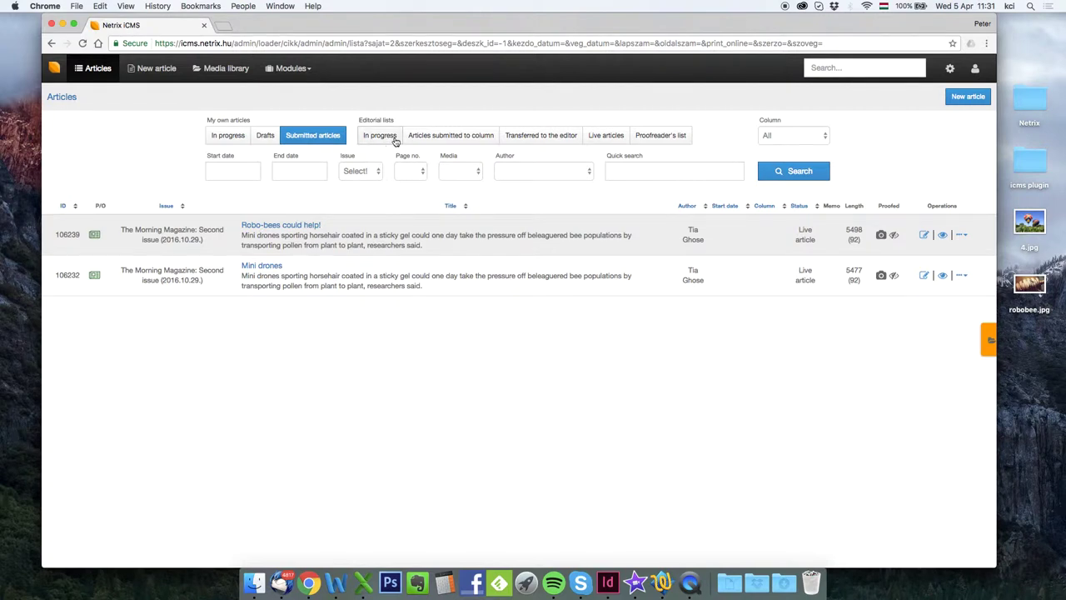
left_click(529, 138)
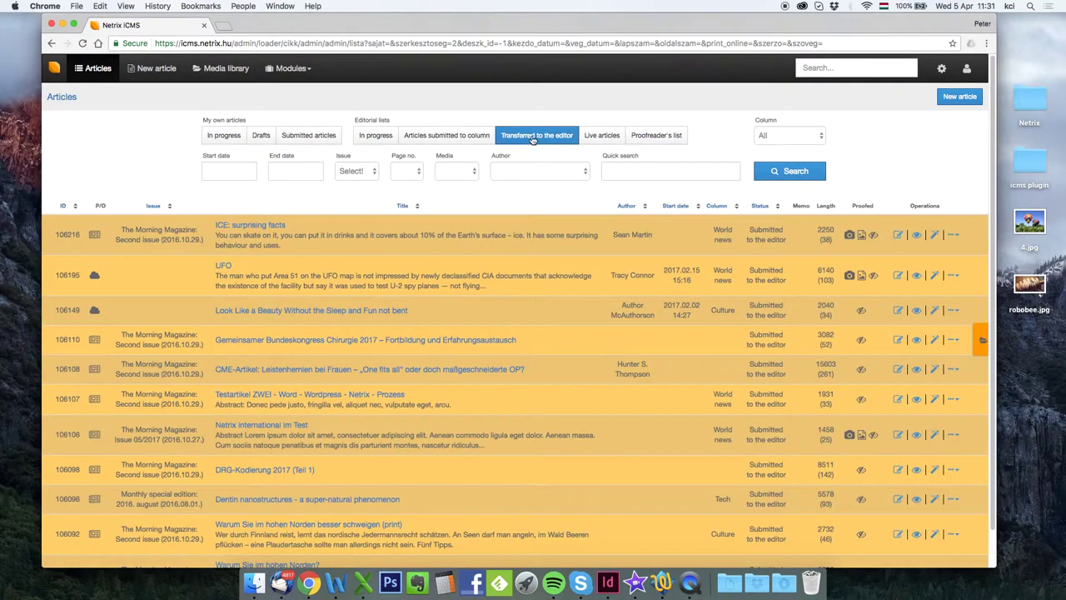
left_click(611, 139)
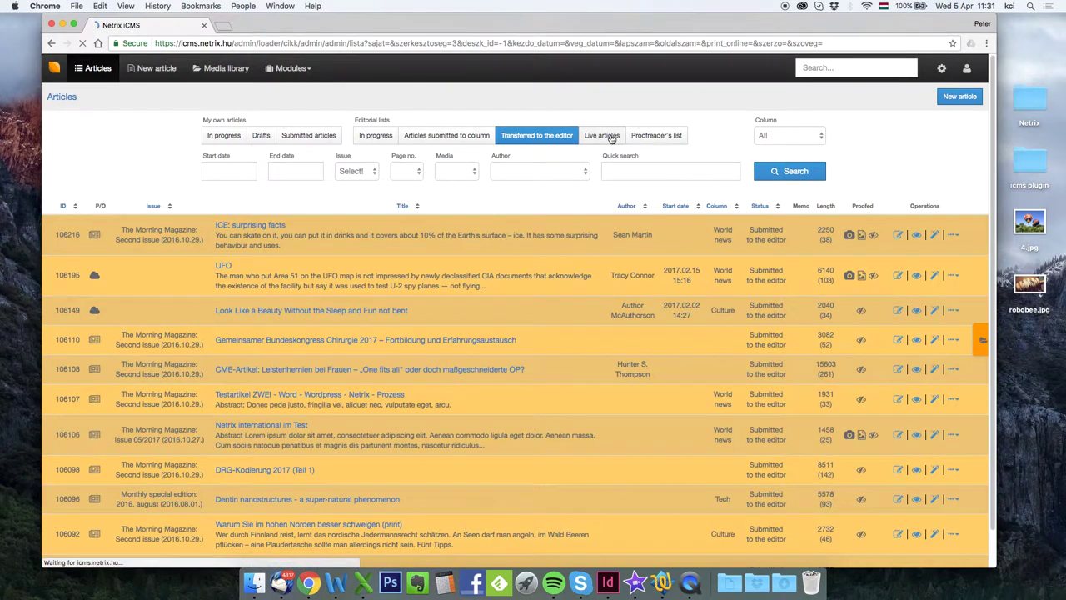
left_click(650, 138)
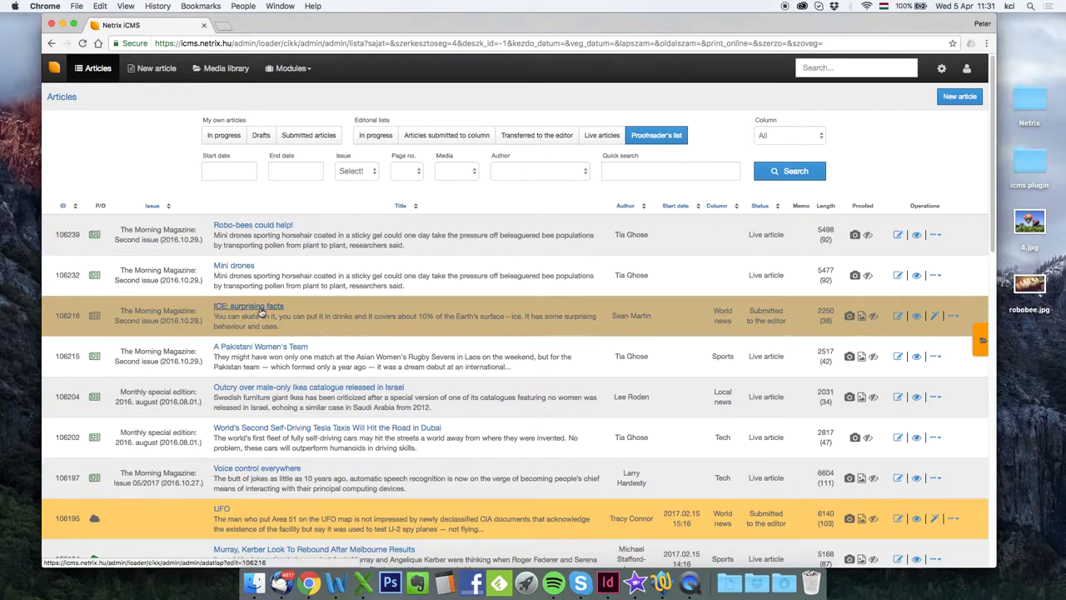
- Open the article "ICE: surprising facts" and look over its basic data, lead and body text
left_click(265, 313)
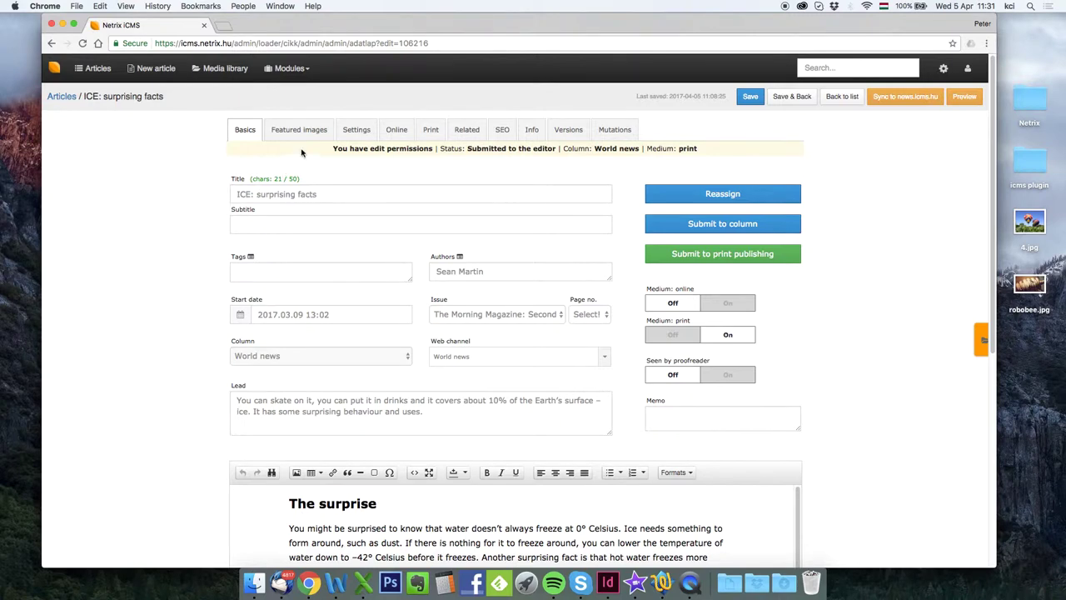
scroll(220, 255, "down", 5)
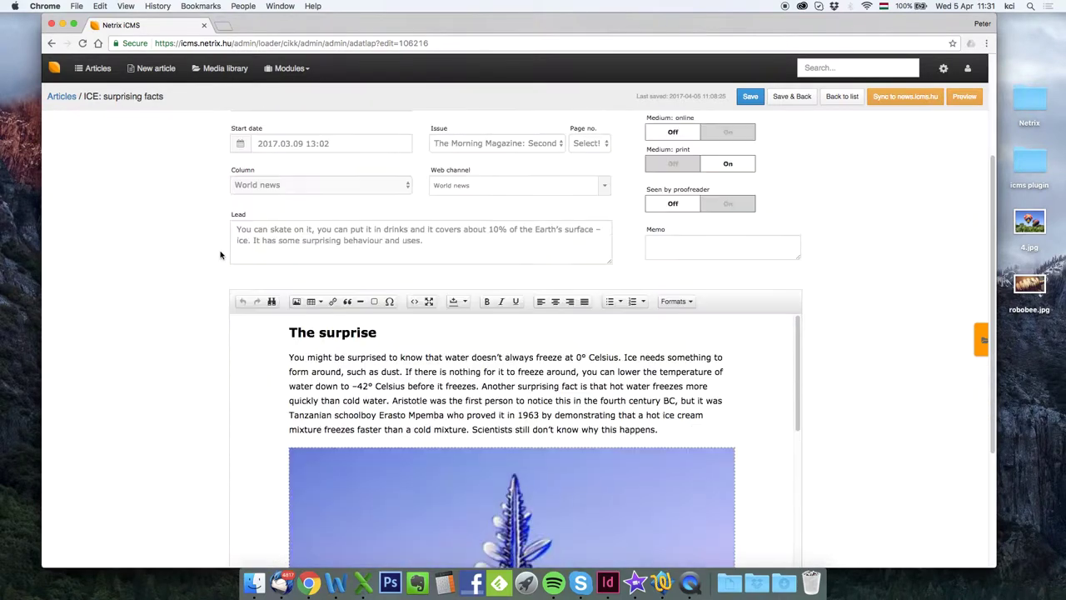
scroll(217, 254, "down", 1)
scroll(207, 250, "down", 5)
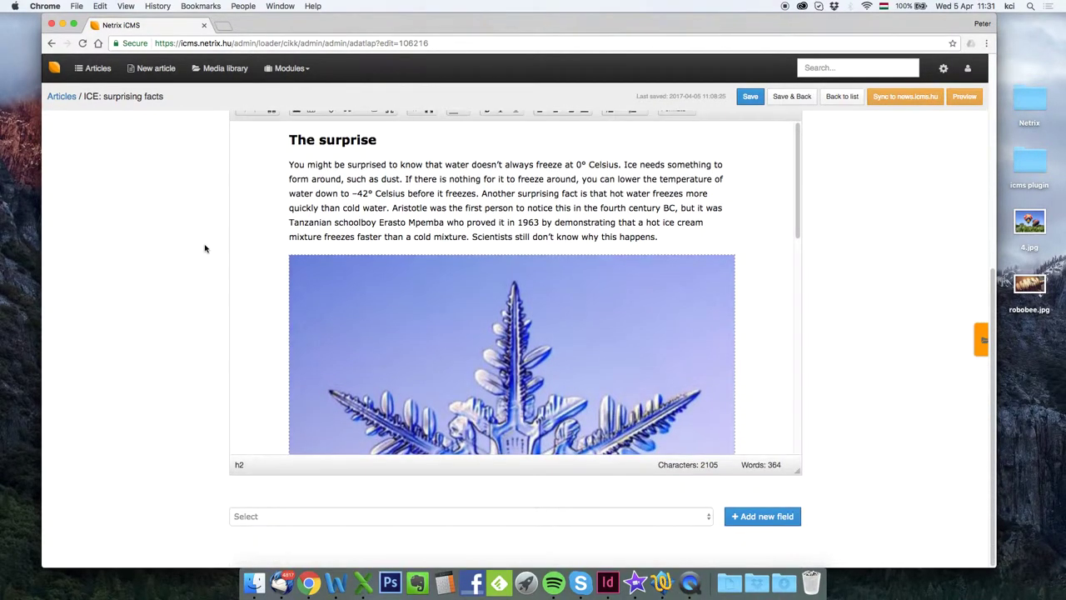
scroll(203, 248, "up", 10)
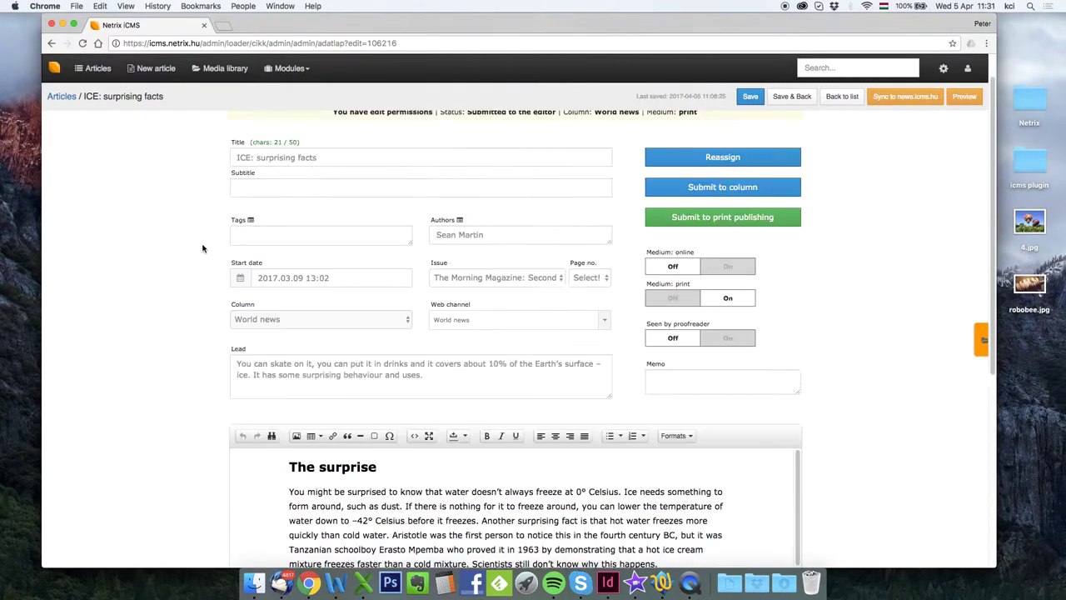
scroll(202, 248, "up", 1)
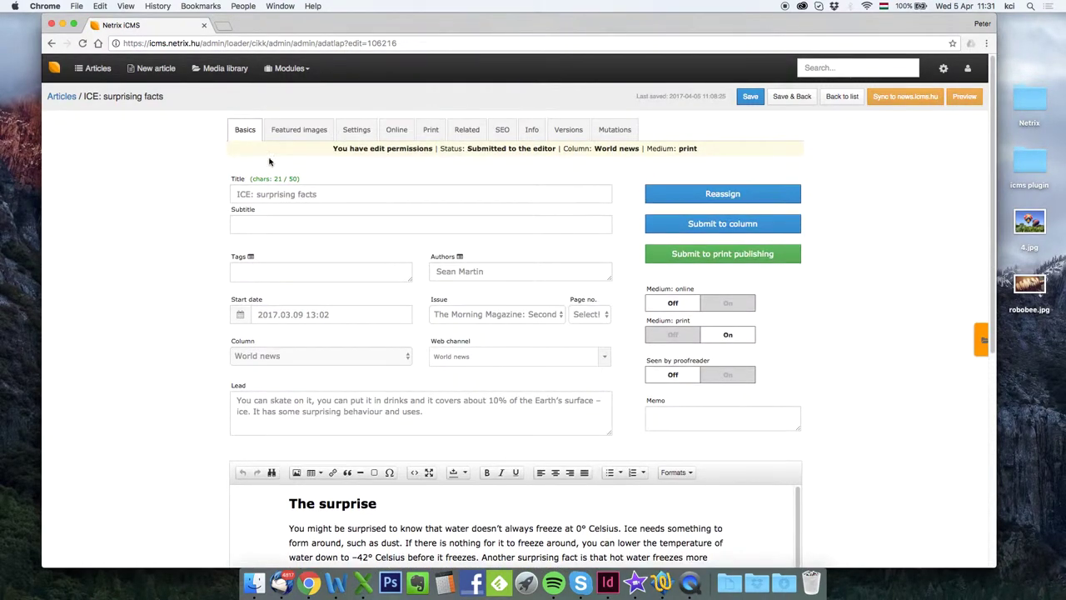
- Review the article's featured images, general settings, online and print options, related articles and SEO fields
left_click(307, 130)
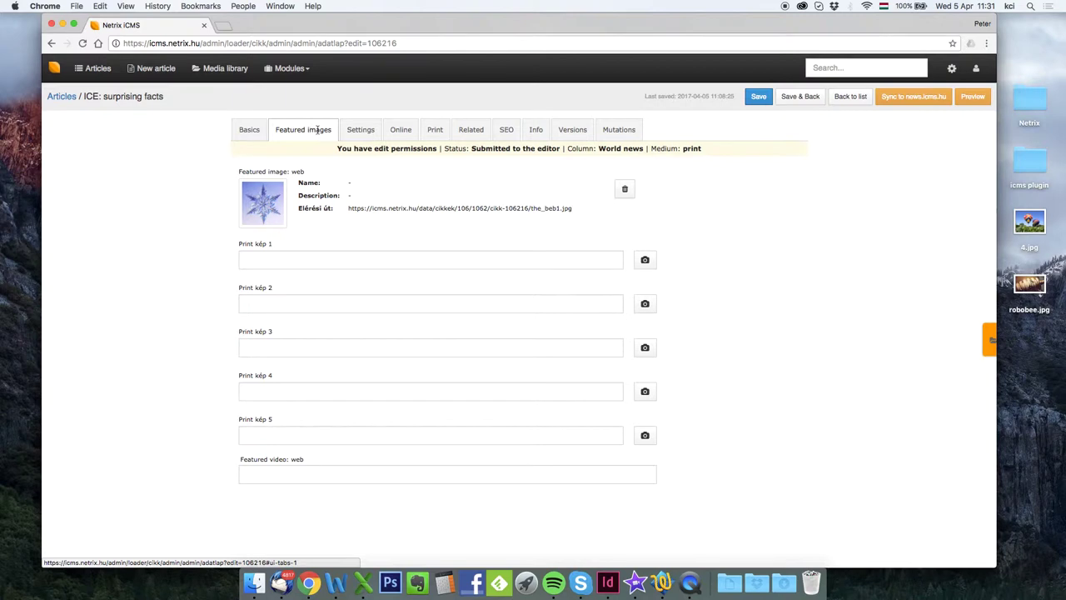
left_click(360, 133)
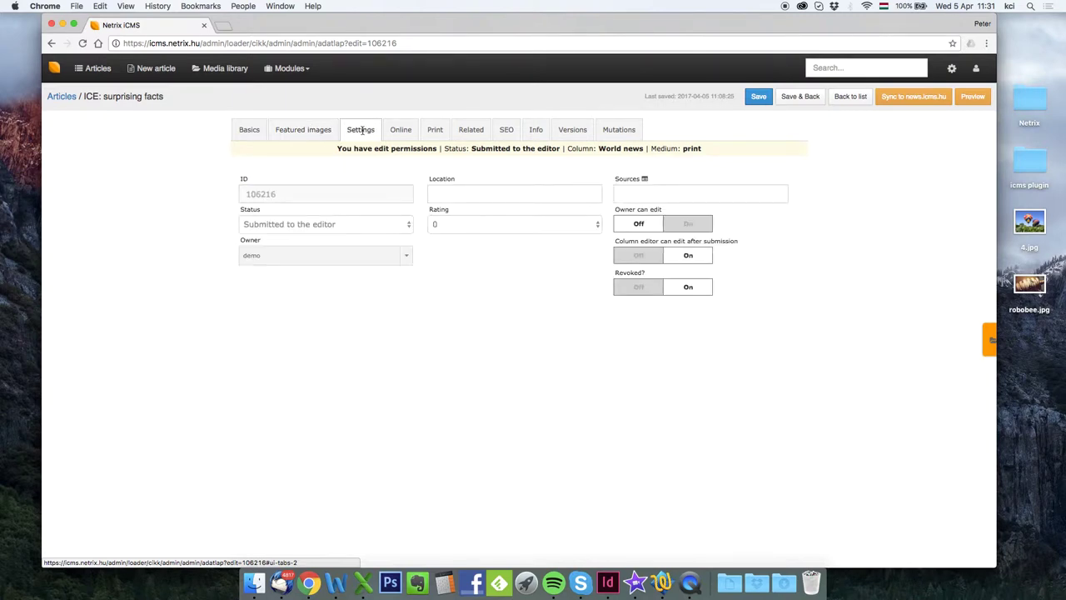
left_click(404, 132)
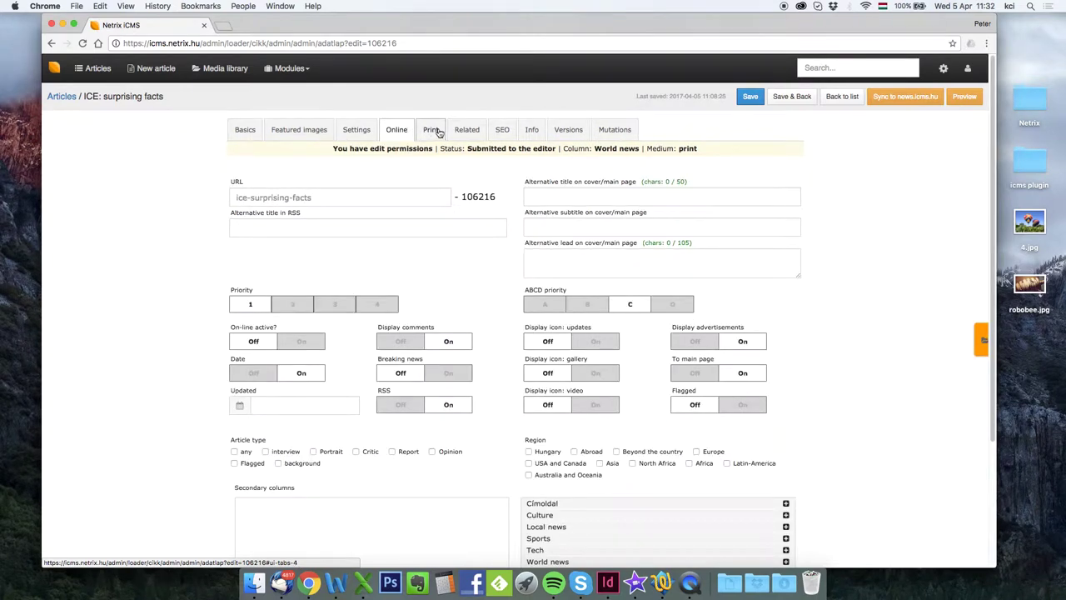
left_click(435, 130)
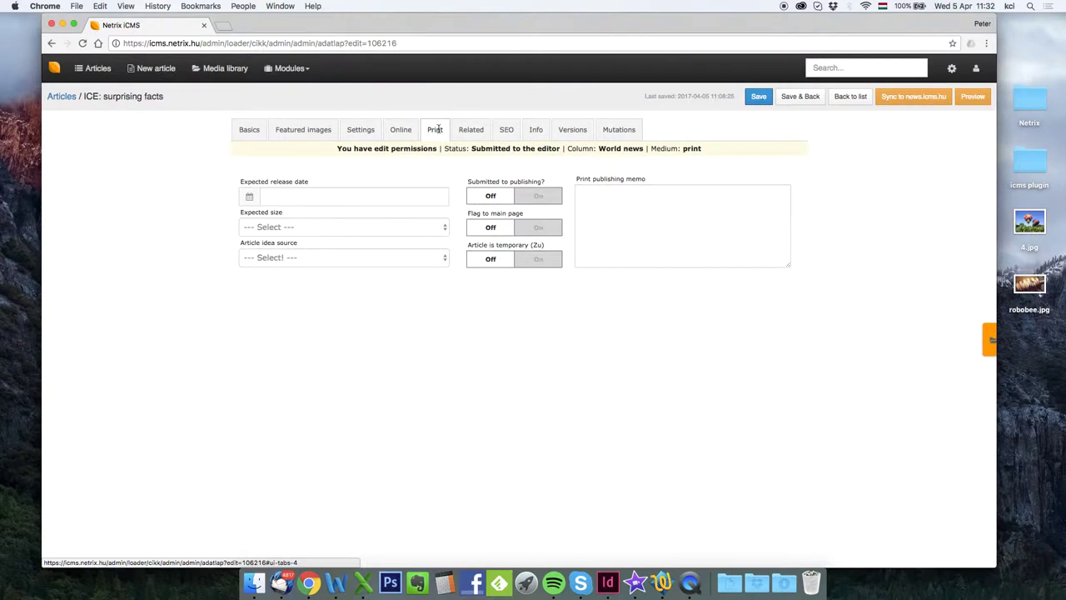
left_click(480, 133)
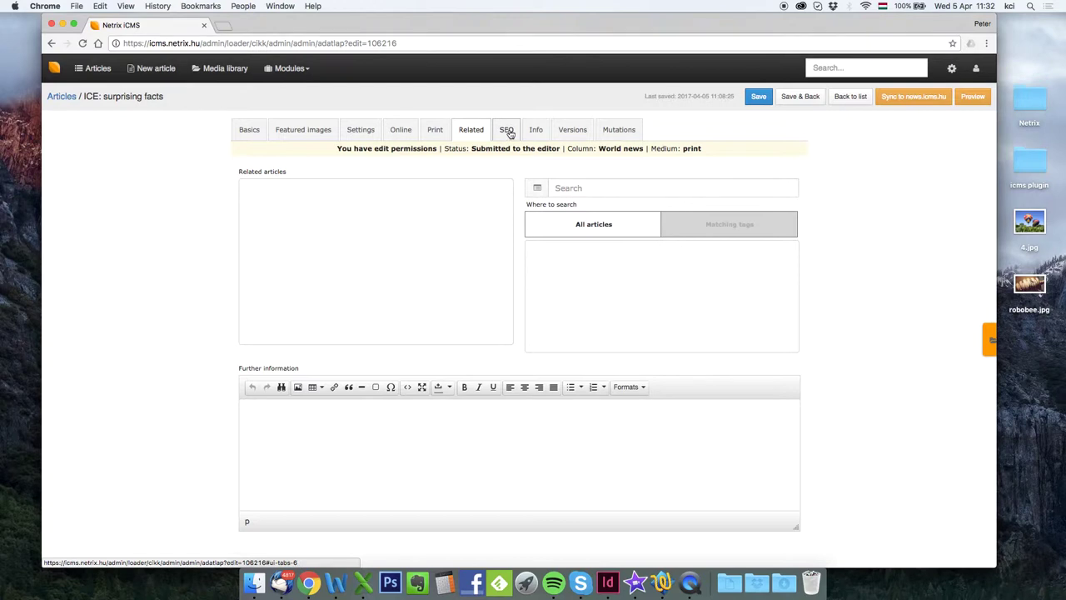
left_click(507, 131)
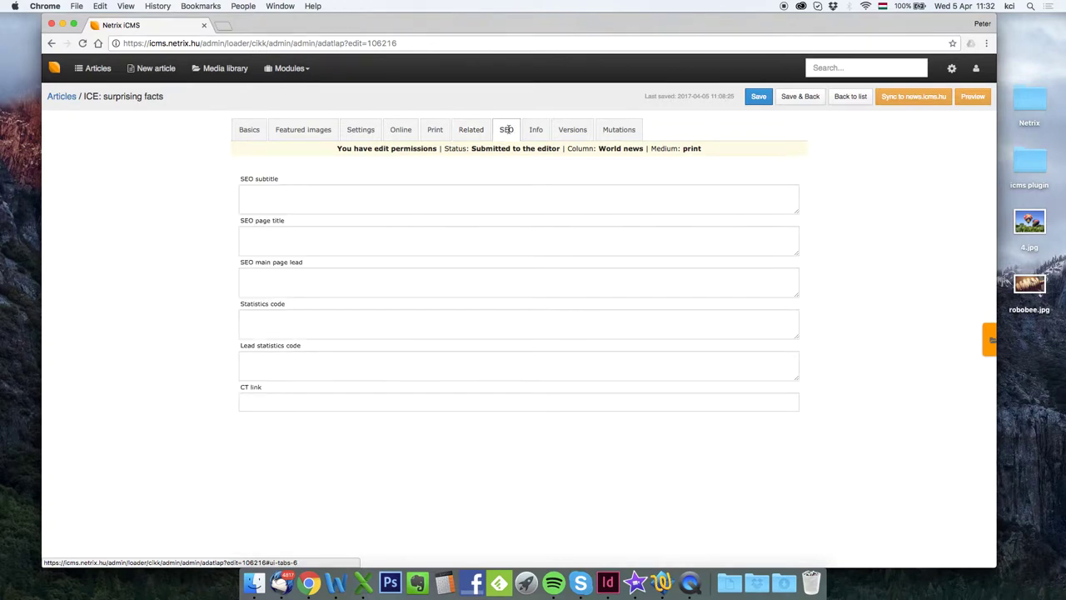
left_click(573, 131)
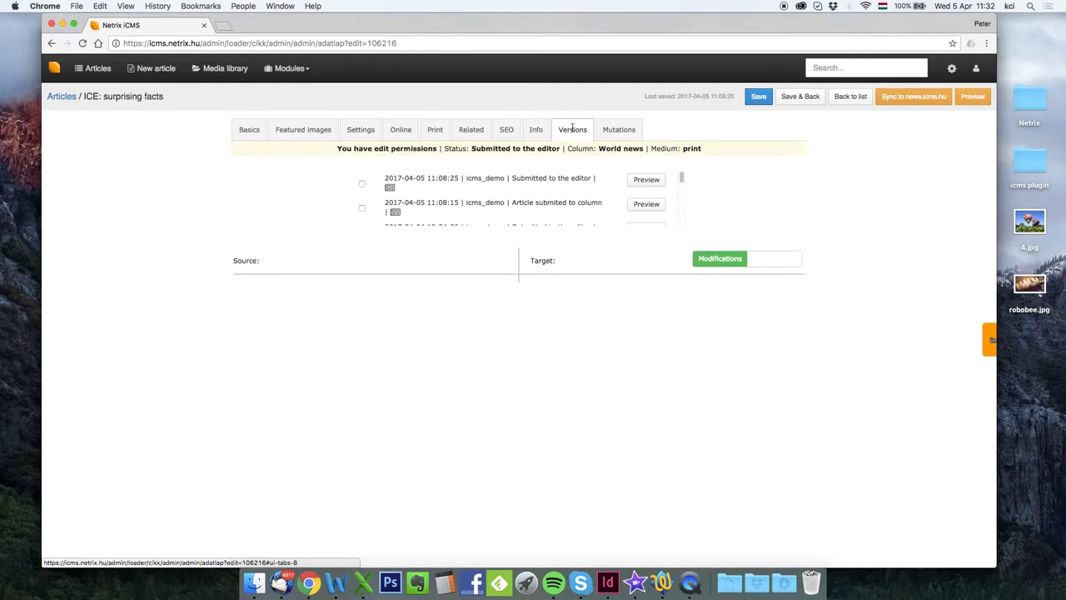
scroll(413, 200, "down", 2)
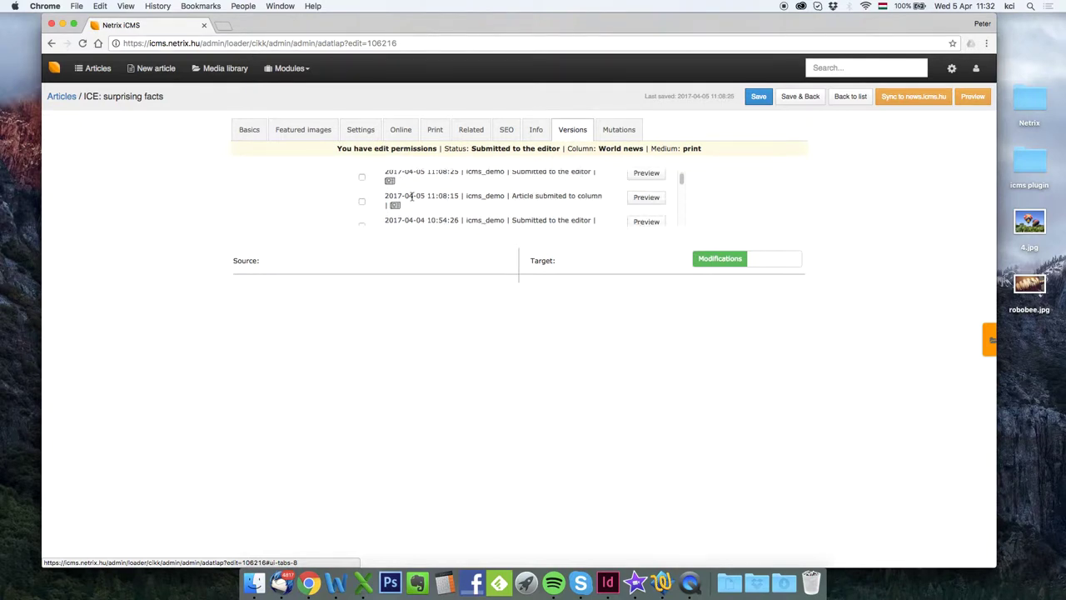
scroll(412, 196, "down", 2)
scroll(408, 195, "down", 1)
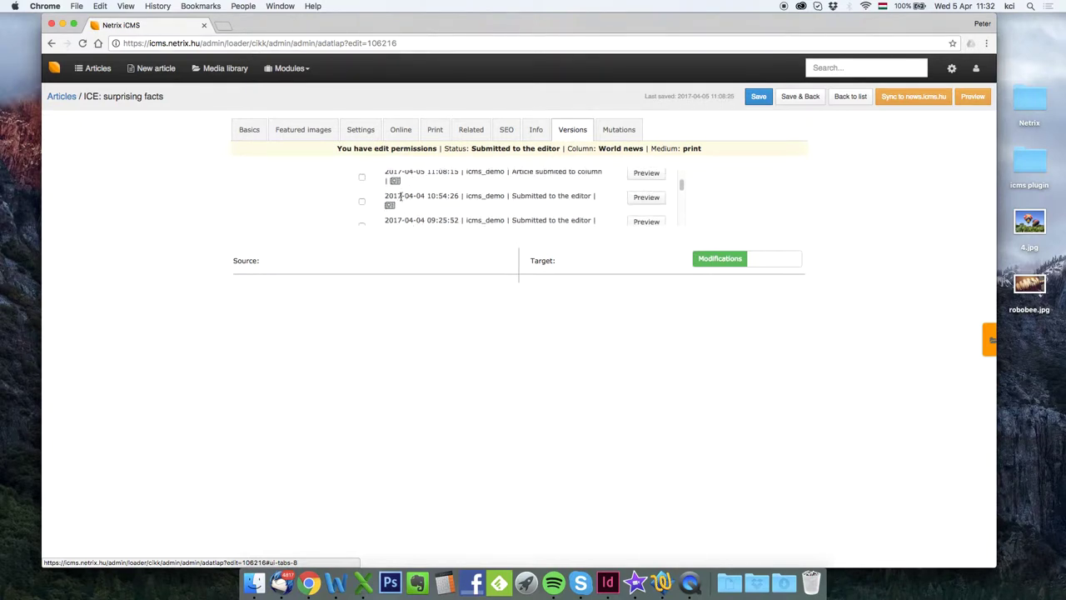
left_click(363, 203)
scroll(363, 212, "down", 1)
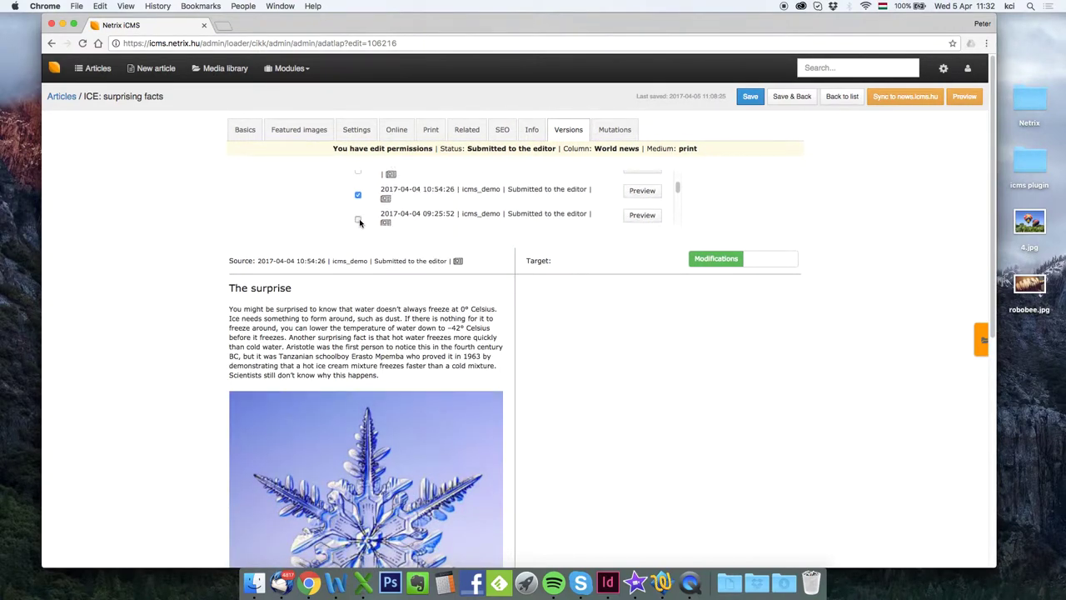
left_click(359, 220)
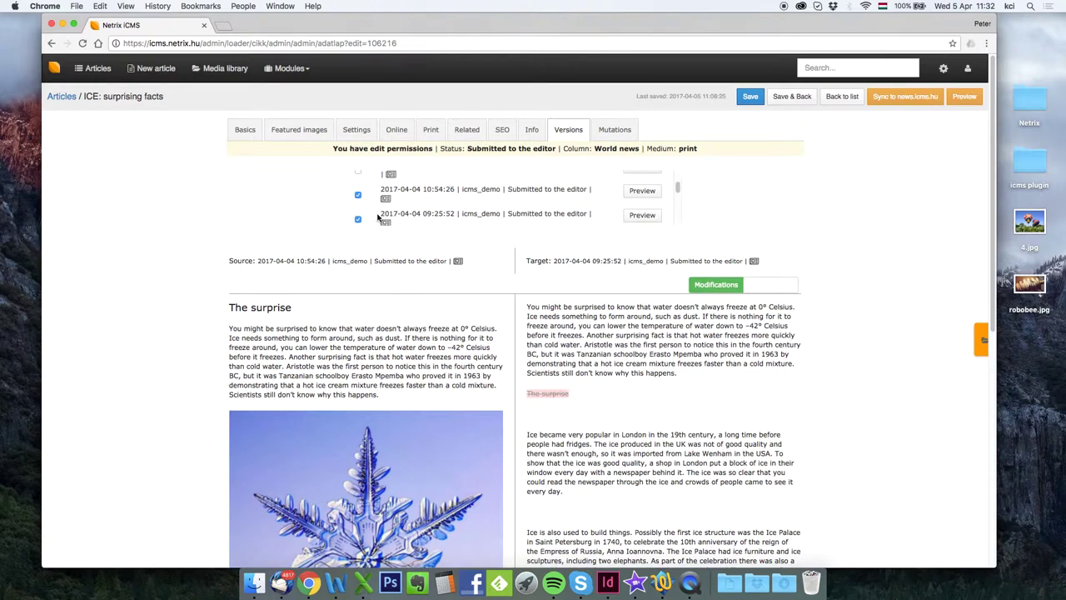
scroll(448, 337, "down", 5)
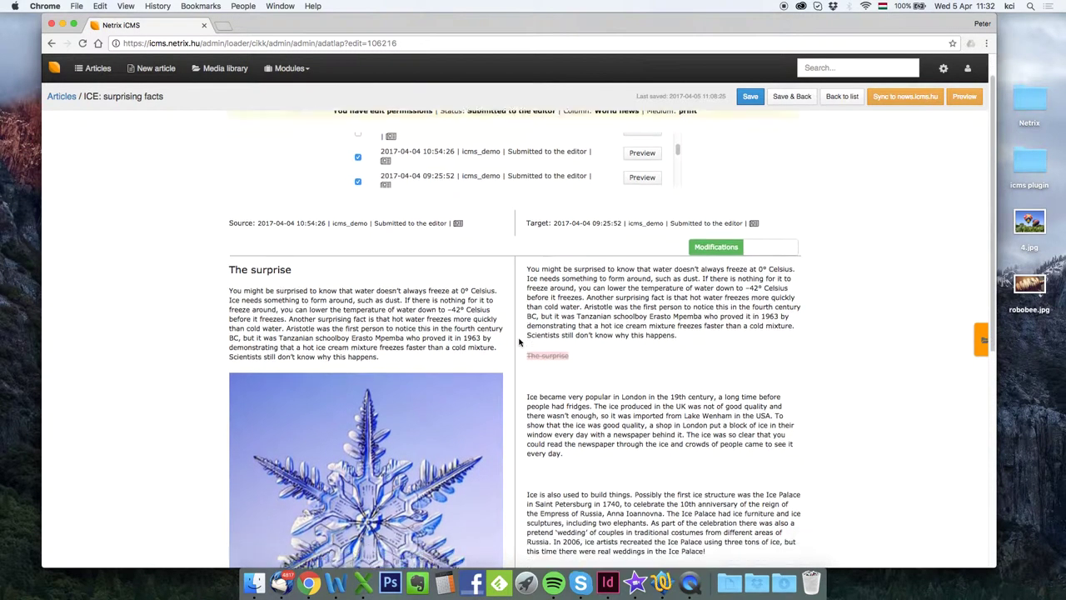
scroll(515, 334, "down", 8)
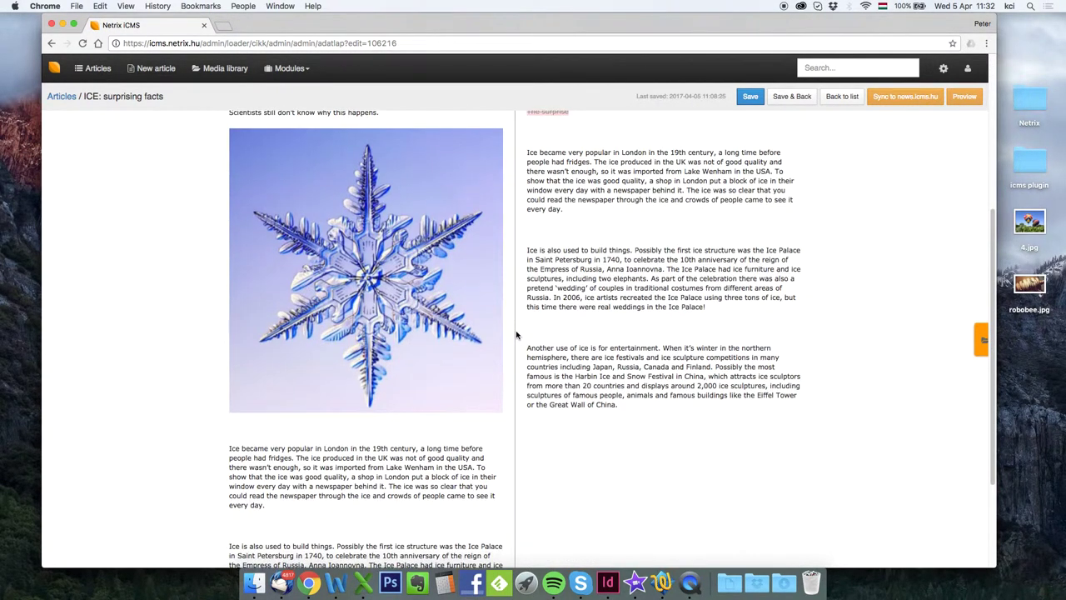
scroll(515, 334, "up", 2)
scroll(515, 334, "up", 12)
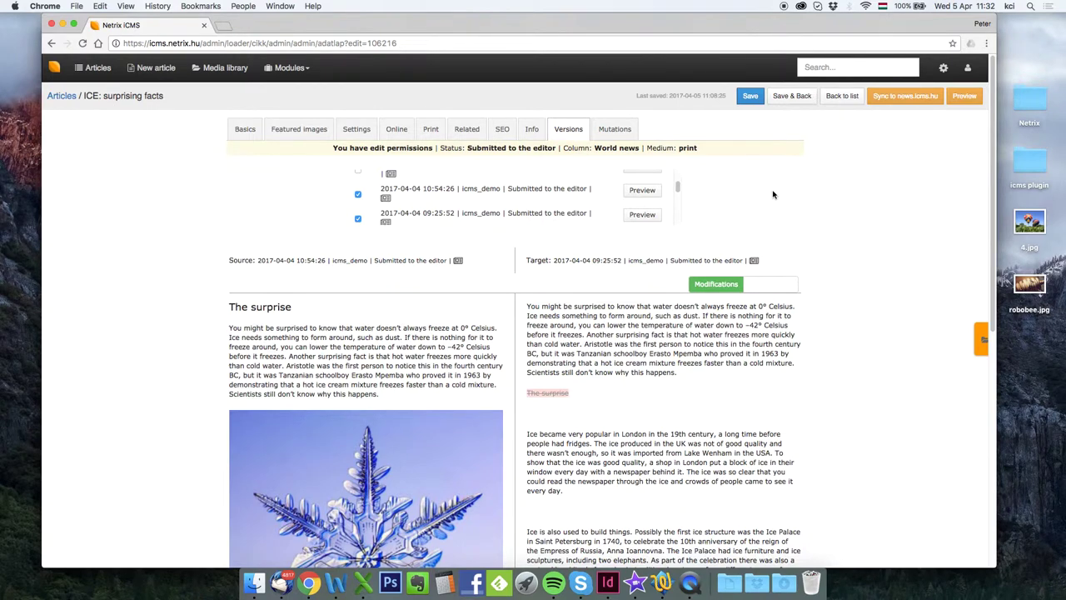
- Submit "ICE: surprising facts" to print publishing for its chosen issue and return to the list of all articles
left_click(245, 131)
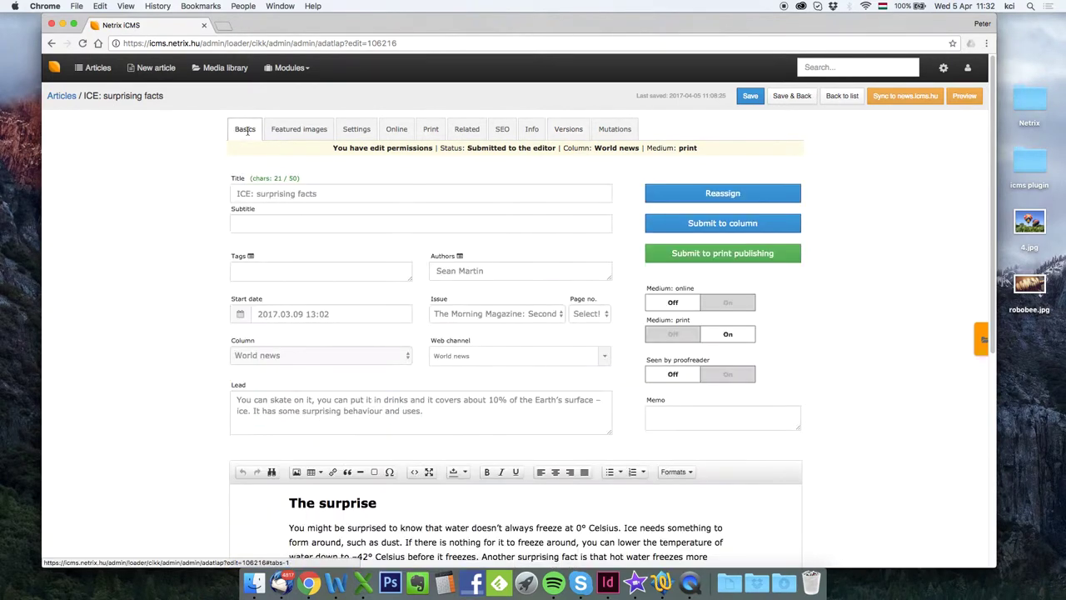
left_click(674, 254)
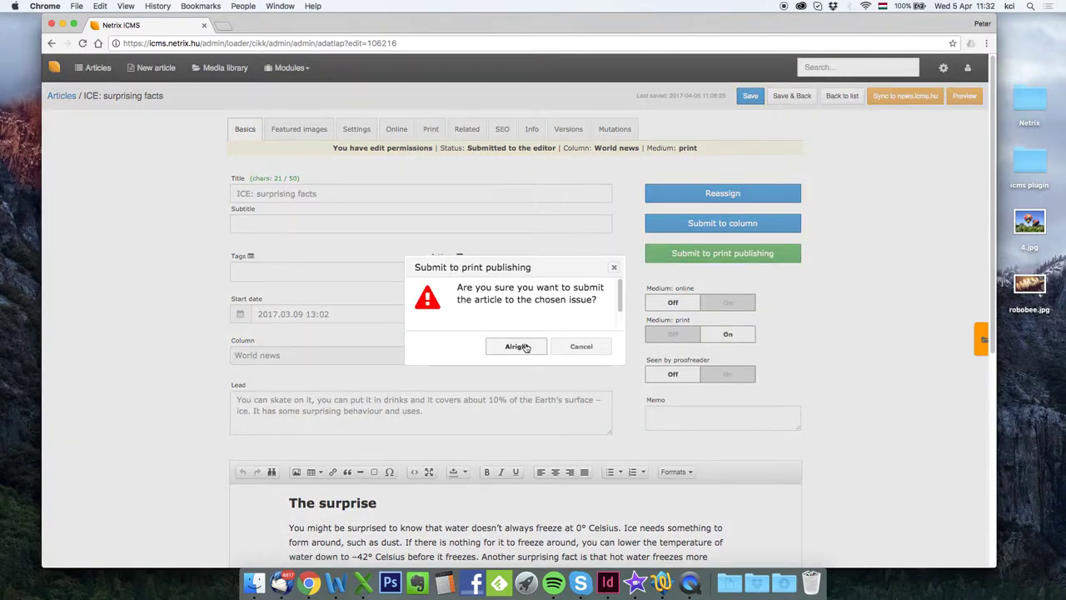
left_click(517, 347)
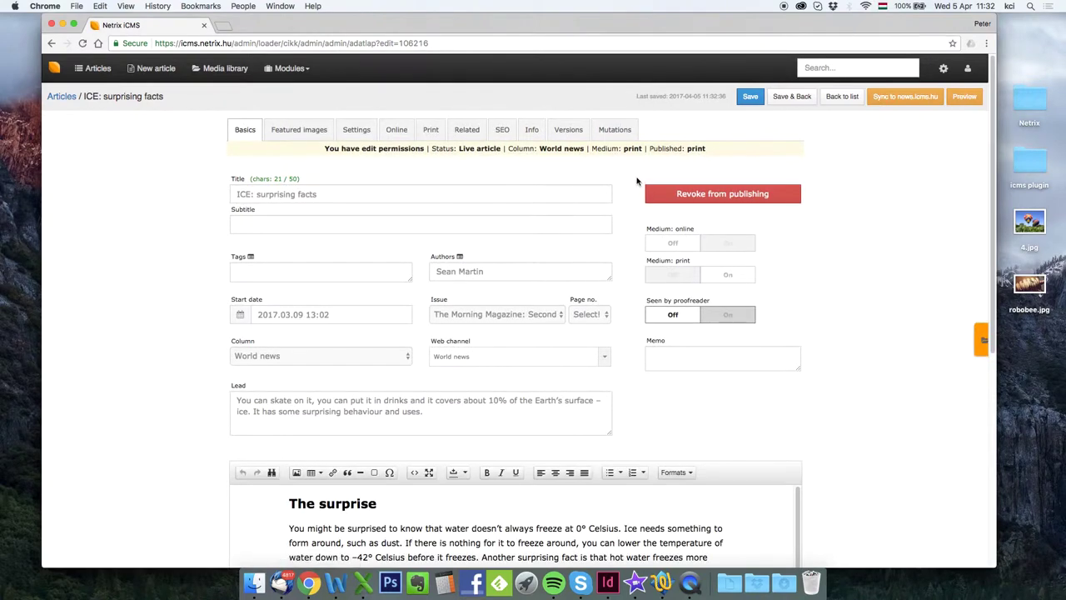
left_click(101, 73)
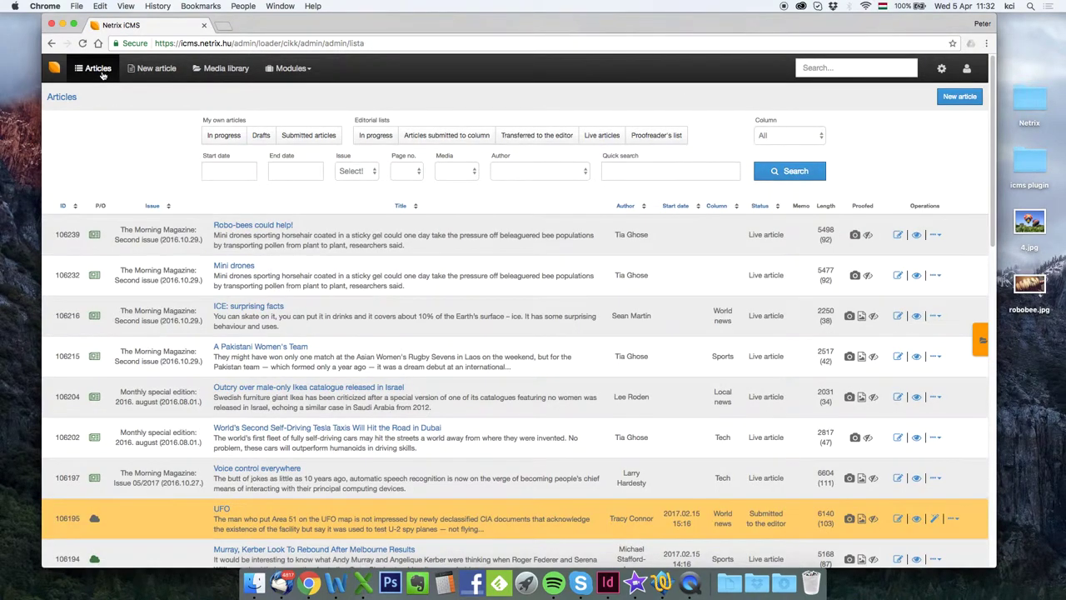
- Start a new article titled "A new article title" and assign an existing author from the suggestions
left_click(158, 68)
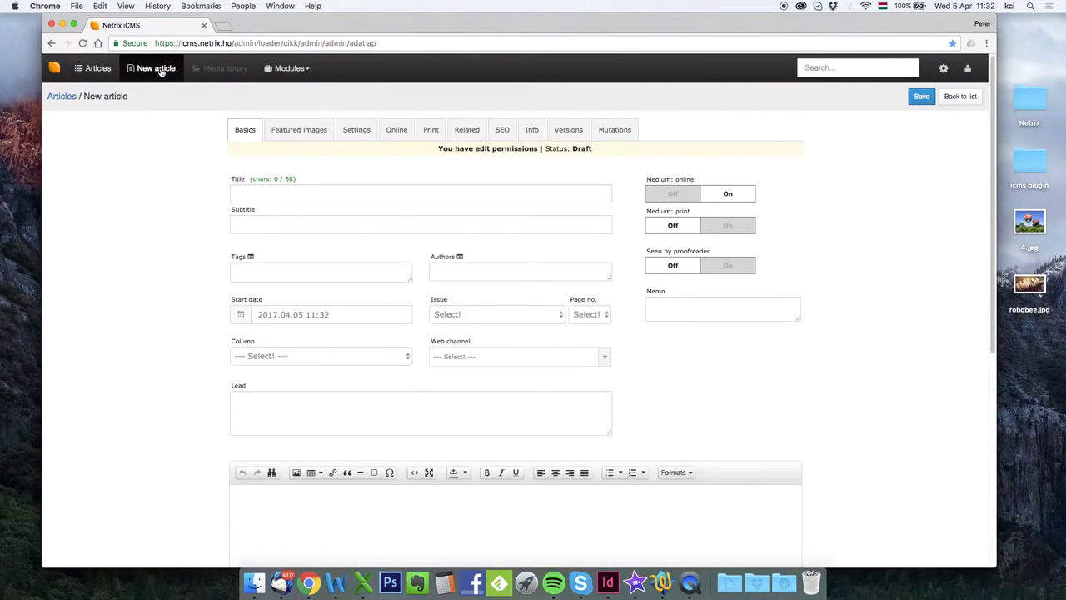
left_click(267, 190)
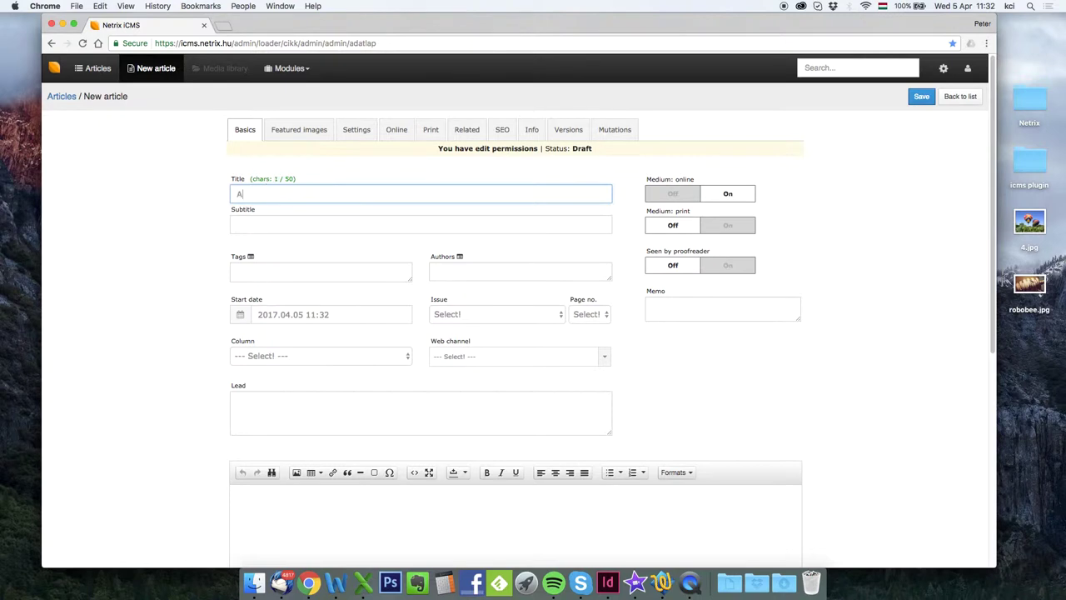
type("A new article title")
left_click(449, 272)
type("t")
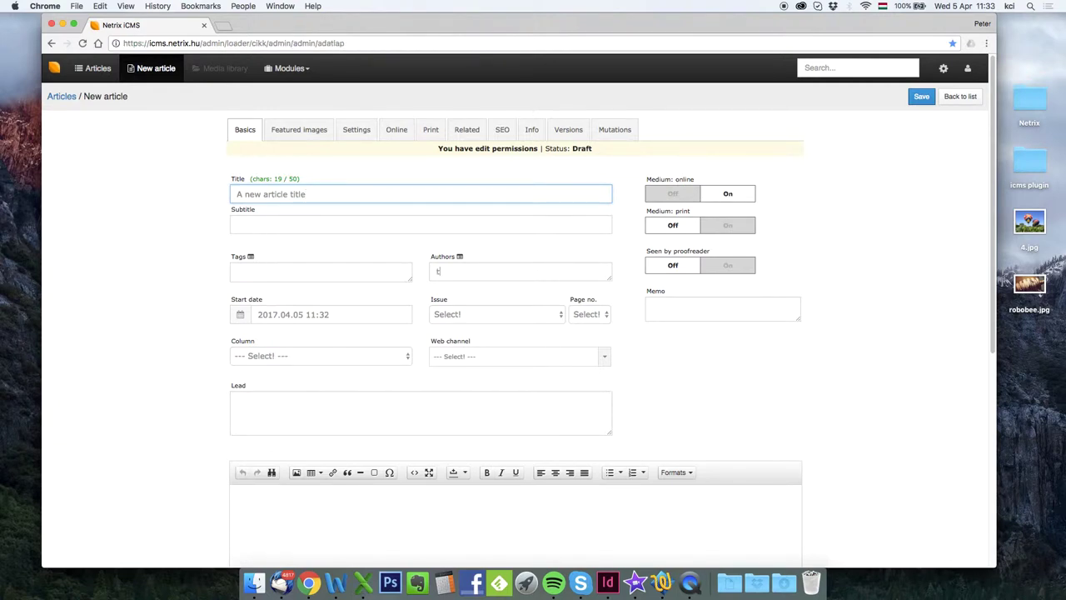
type("ia")
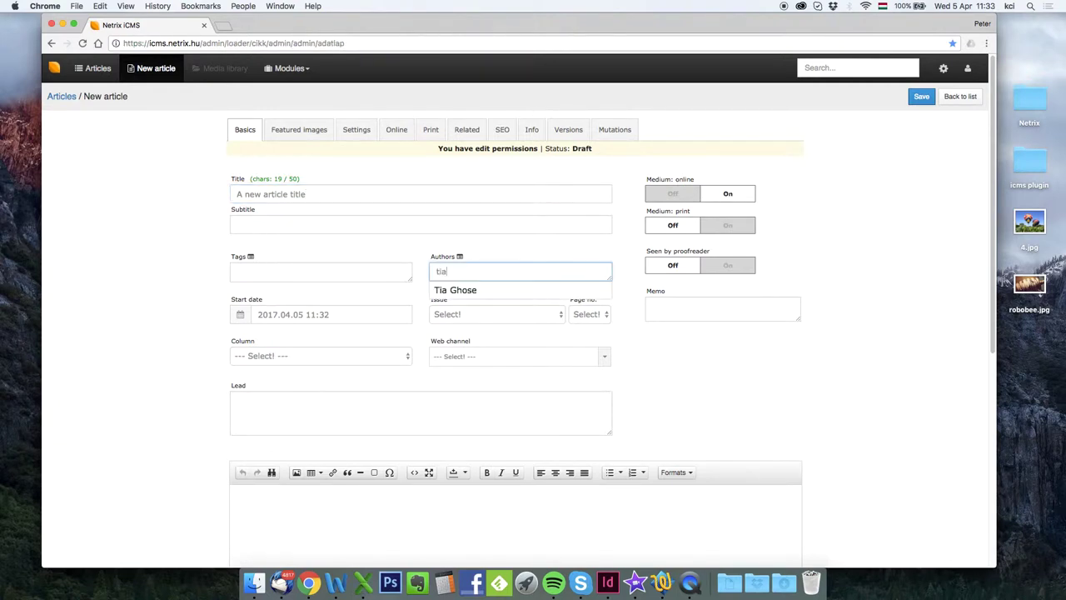
left_click(464, 292)
- Check which issues are available for the new article without assigning one, and view its lead and body fields
left_click(557, 314)
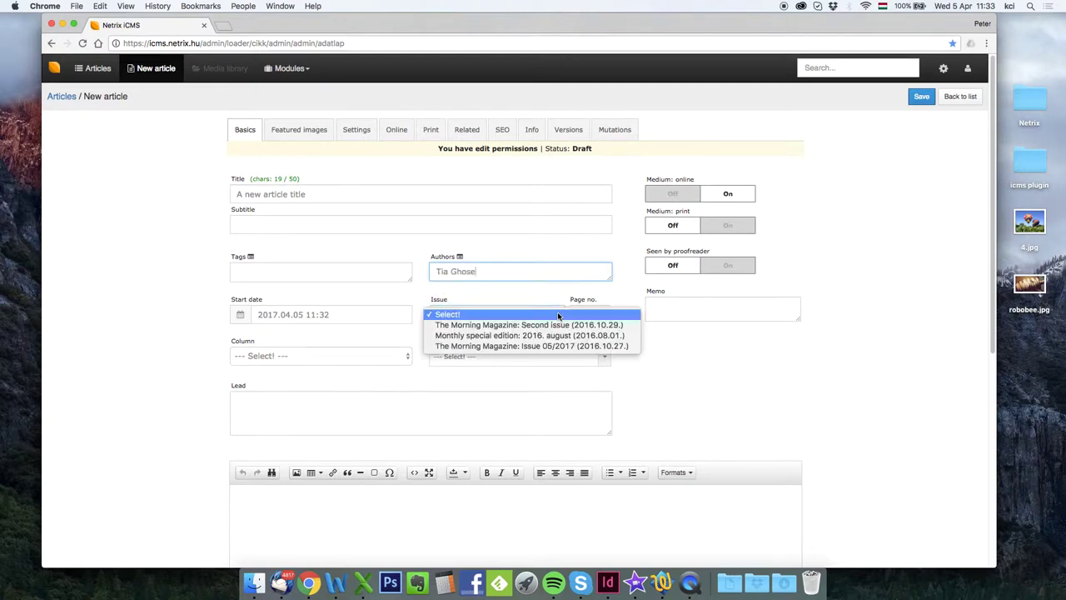
left_click(558, 315)
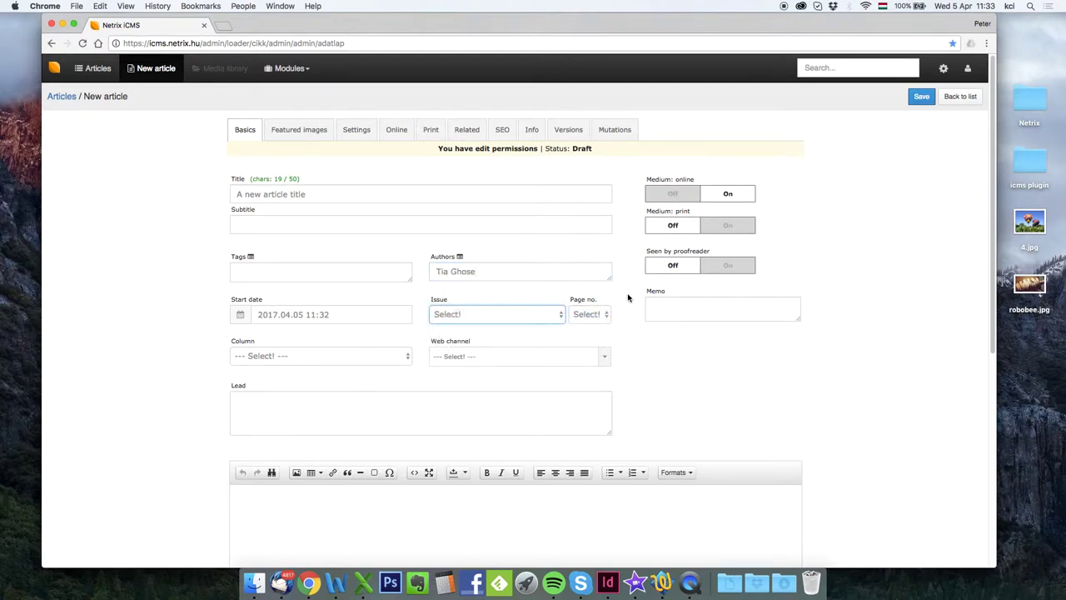
scroll(628, 297, "down", 3)
scroll(628, 293, "down", 3)
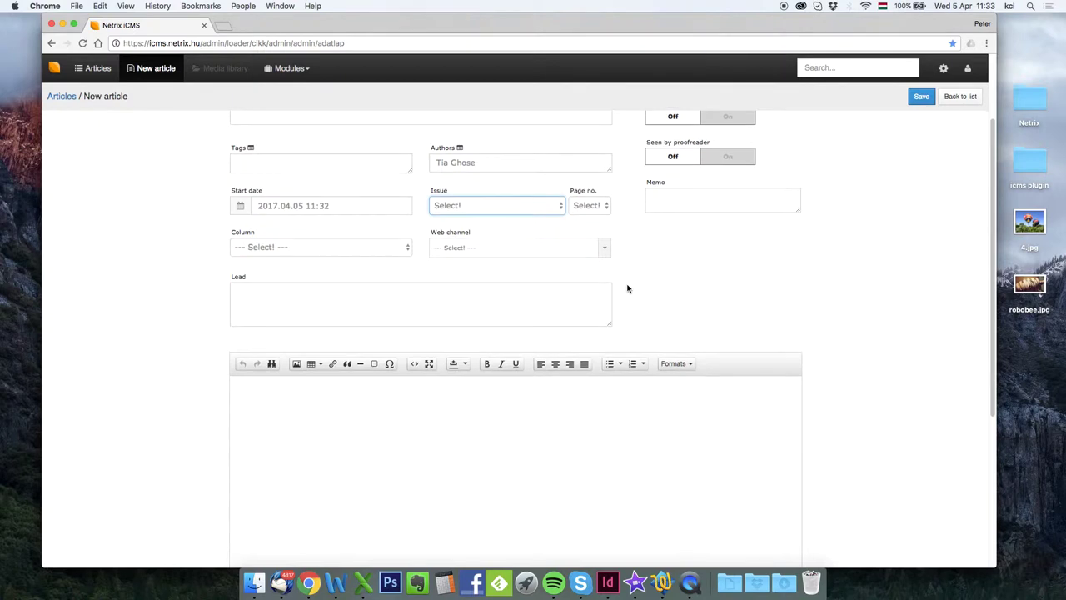
- Fill the article body with the placeholder text beginning "Udiam, aut omnis cum sit eliiae" and save the article
left_click(489, 369)
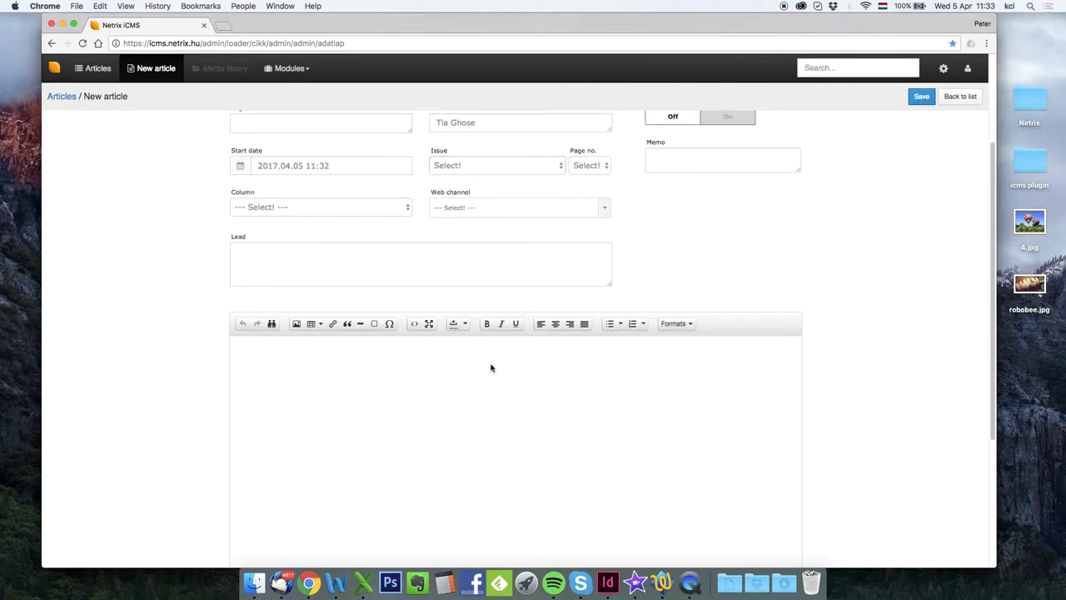
type("Udiam, aut omnis cum sit eliiae. Et excessum quae sanima queitaturi aut la paofficiunto rector as sectibus eum labo.It et quia et repudig enisim re res quam cum solupit harumqu iandern atatqui bla con expellu ptaeper nationse nonsernam aut posincillos quibus, sitatur apicite mquias volorem quist, sum re verit, aci rem quiaspi entora simodis sumque peribea nonsed eum fugita quis ex eium, quaeria cor alis vene nat volessu ntempor untius aperrum aruptatur sinimin ullanis aut eic tem sitio torum fugitio nsequis endicatque verios pe pa cus ex es eossendandae etur aut aperchitatae nimagnatus, que digenie ndandiscilis esto tem ius sitatis nobita doloreiur? Quiatem untiam con nonseque alia vernamet enis et et am fugia sunti delesenia dolora sunt occument alit ea consenihil mos sam eum aut illaut omnis ium reperatem fugitat ut is et, ut quatus aspid que dollore ptatis mos modiscidias sum et archilicto modiore rcimint volupti ut omnis dem estium inctasp elluptibusae niscim adit, ut alissit quam, iliquo conseceatem. Accu apicias venet voloreria sim evene omnimolore eos aut laborum harum labo.")
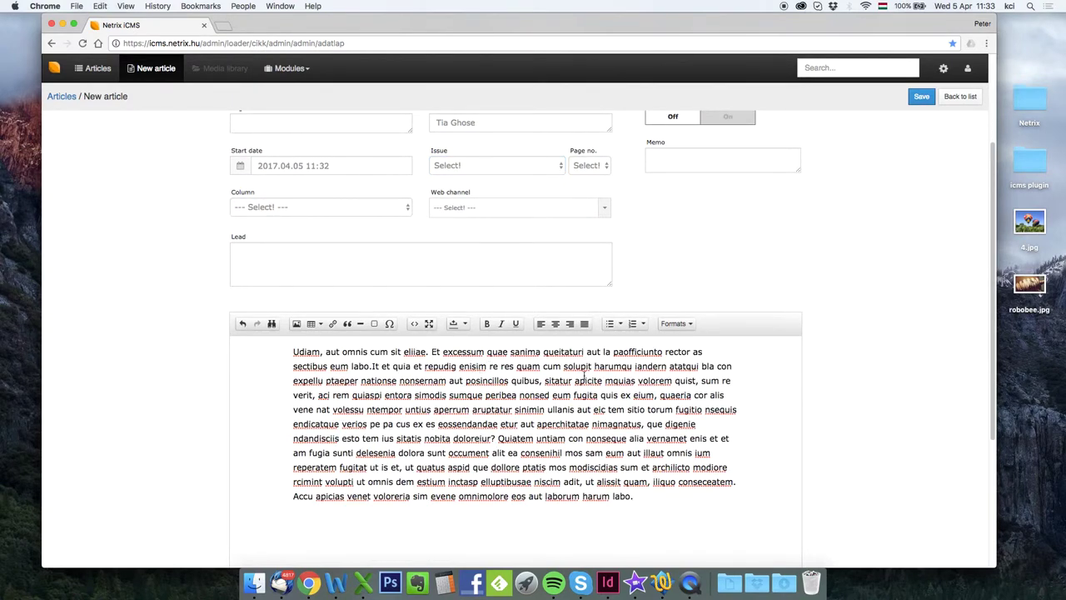
scroll(825, 352, "down", 3)
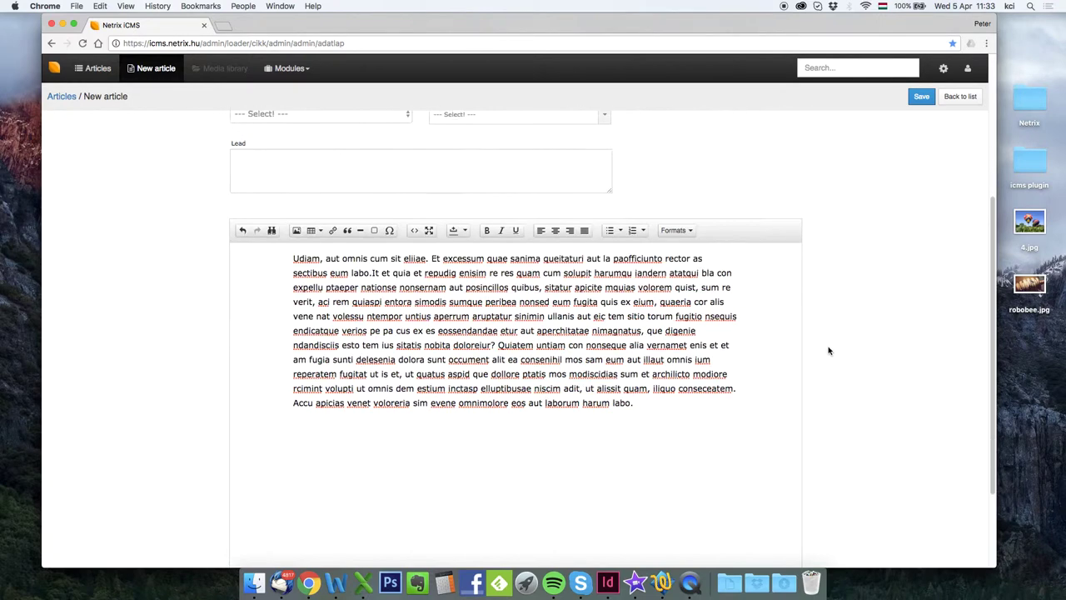
scroll(829, 350, "up", 2)
scroll(829, 349, "up", 5)
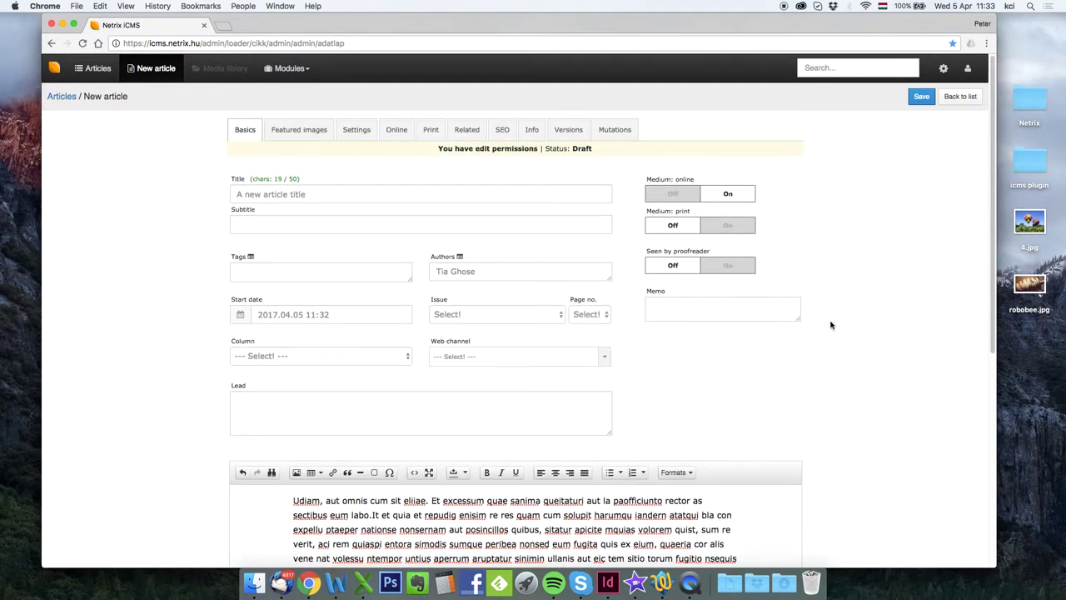
left_click(918, 100)
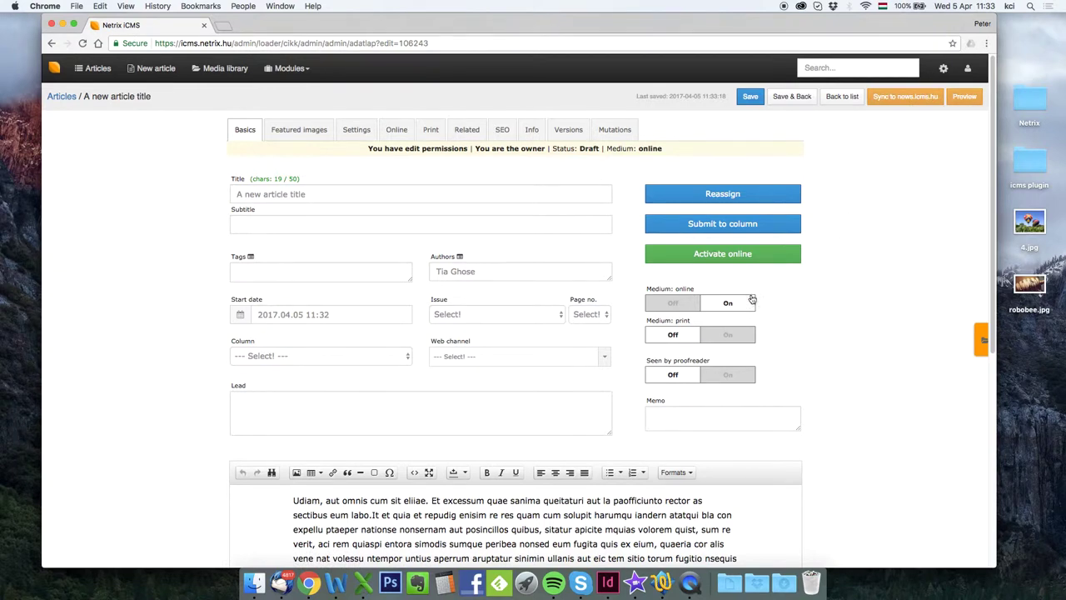
- Try the print medium, switch the article back to online, and submit it to the Local news column
left_click(728, 335)
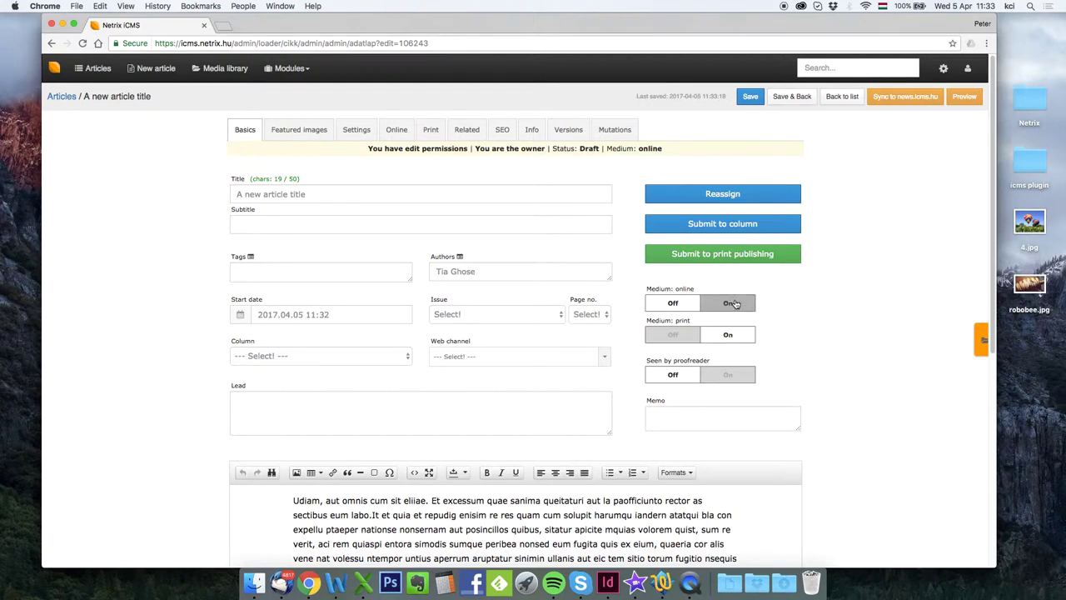
left_click(735, 304)
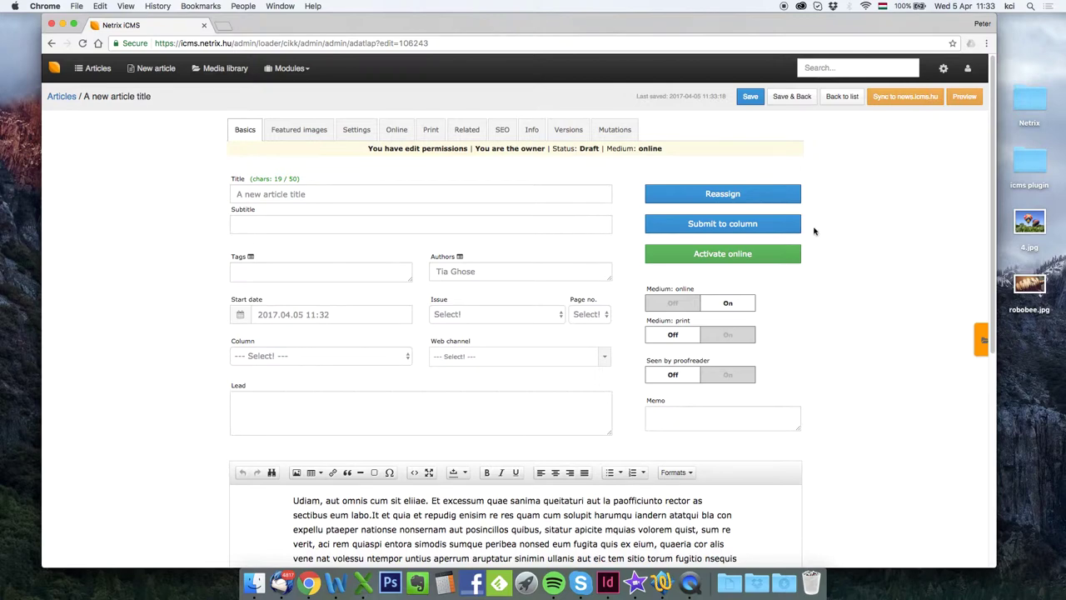
left_click(774, 225)
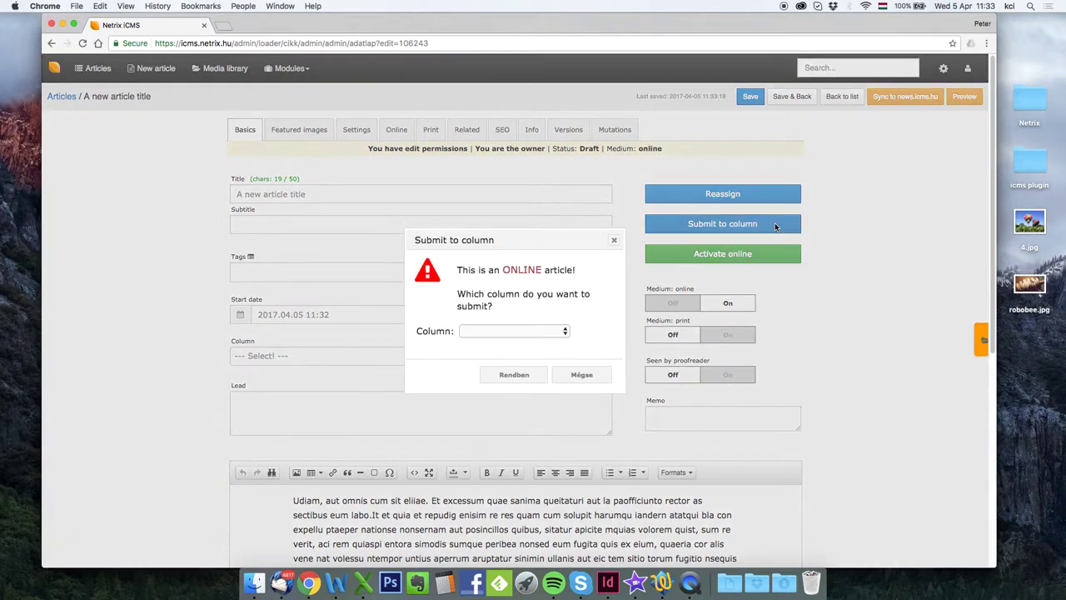
left_click(565, 331)
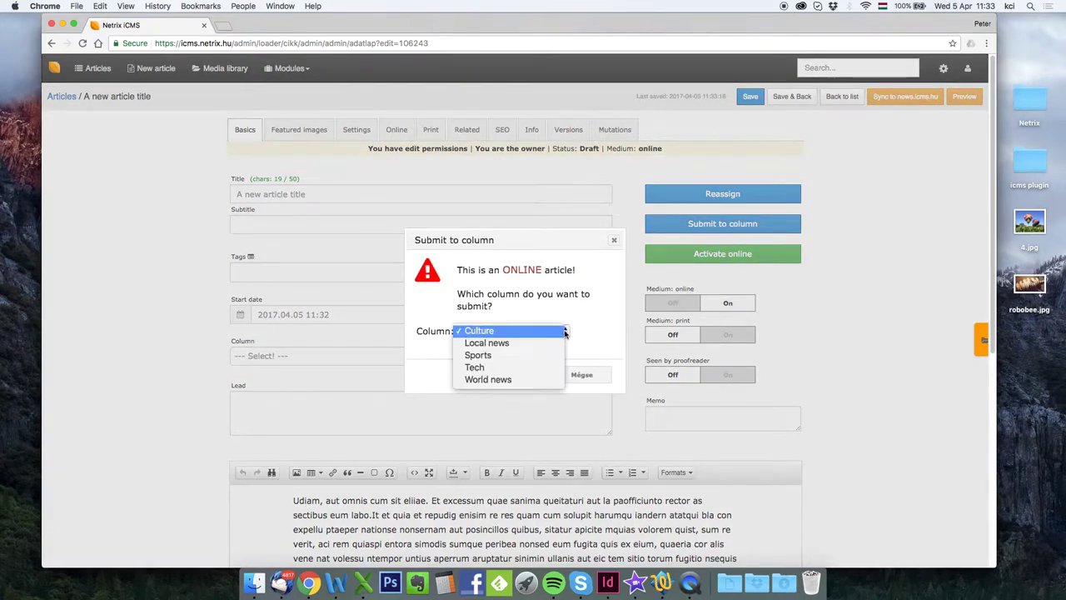
left_click(541, 344)
left_click(527, 374)
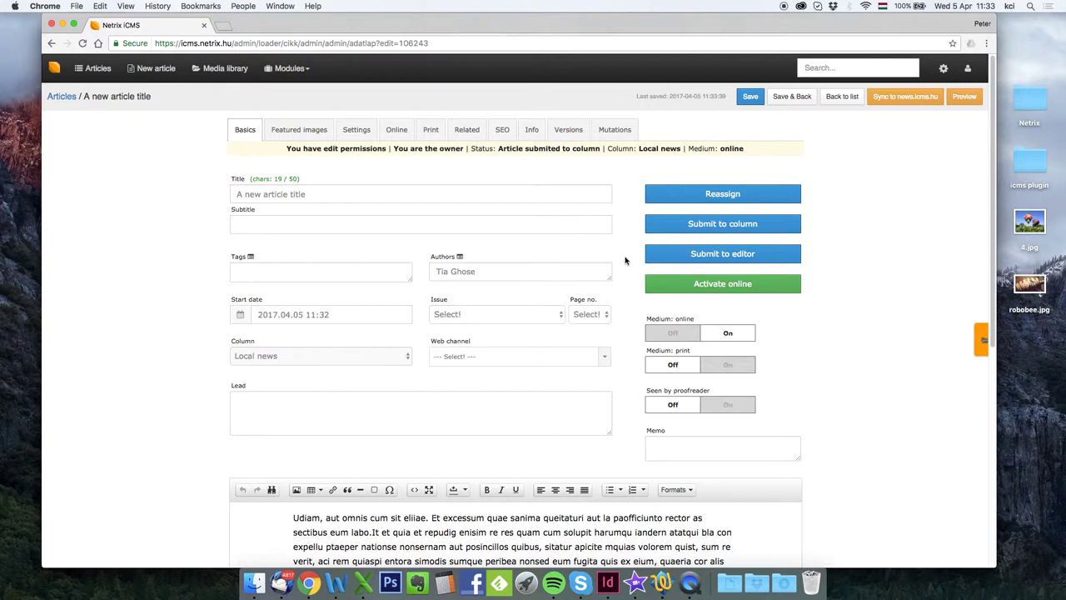
- Open "A new article title" from the list of articles submitted to column and submit it to the editor
left_click(104, 72)
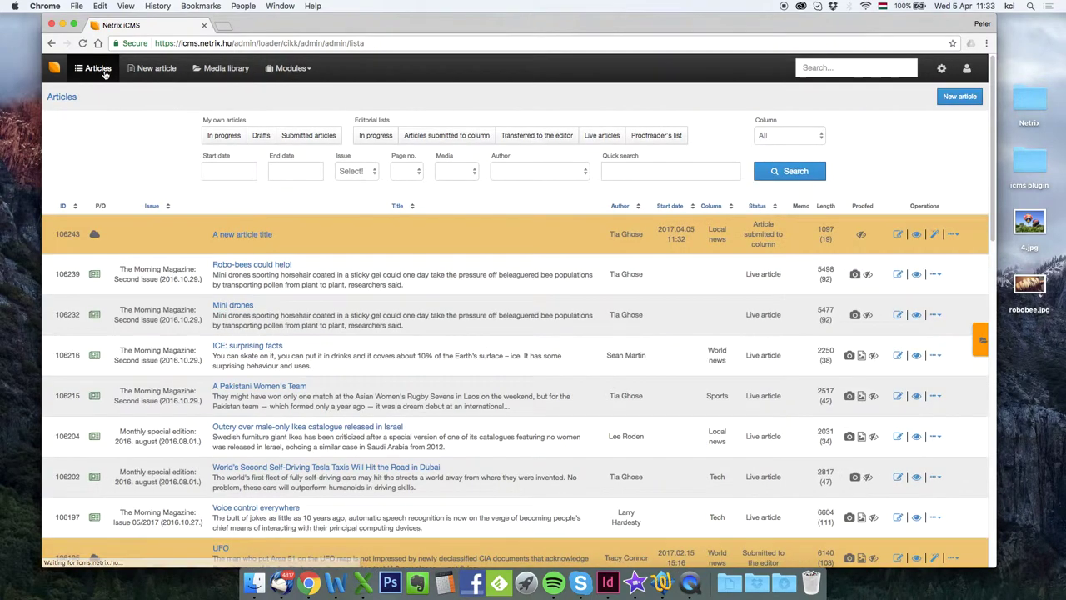
left_click(474, 137)
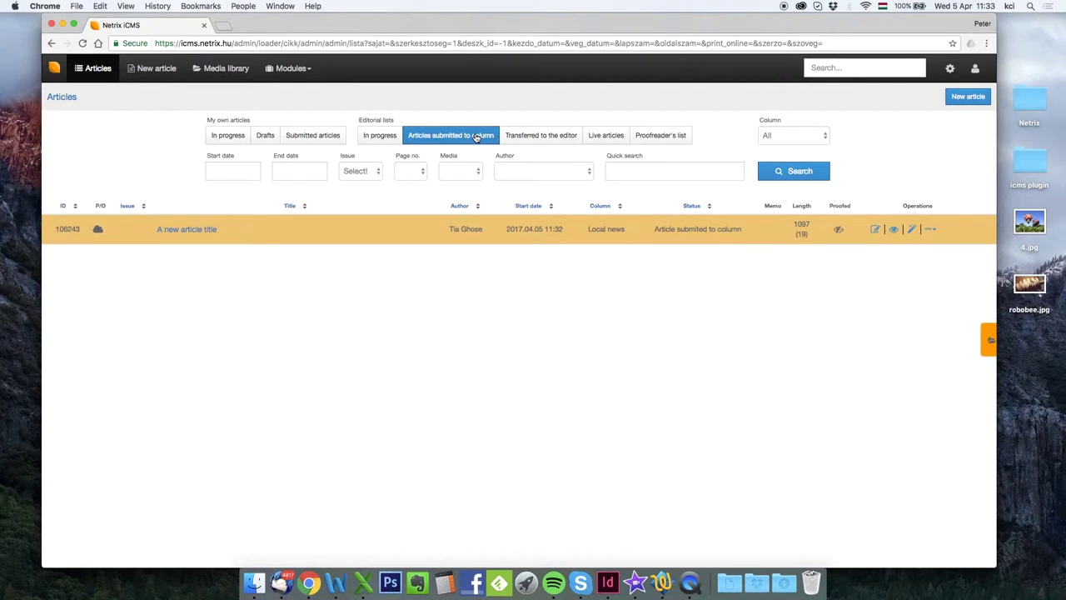
left_click(208, 233)
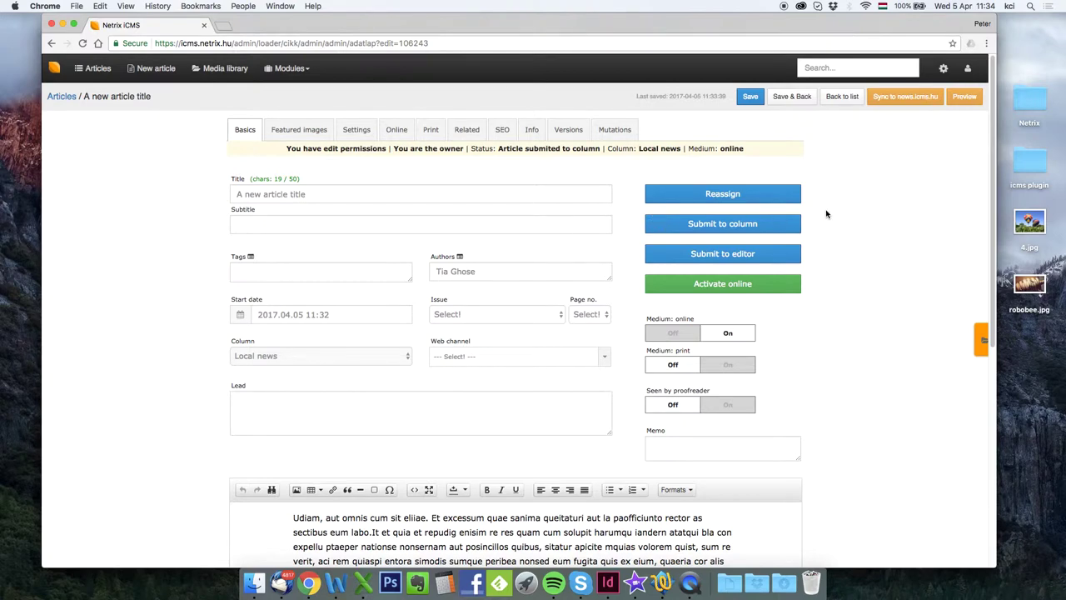
left_click(774, 254)
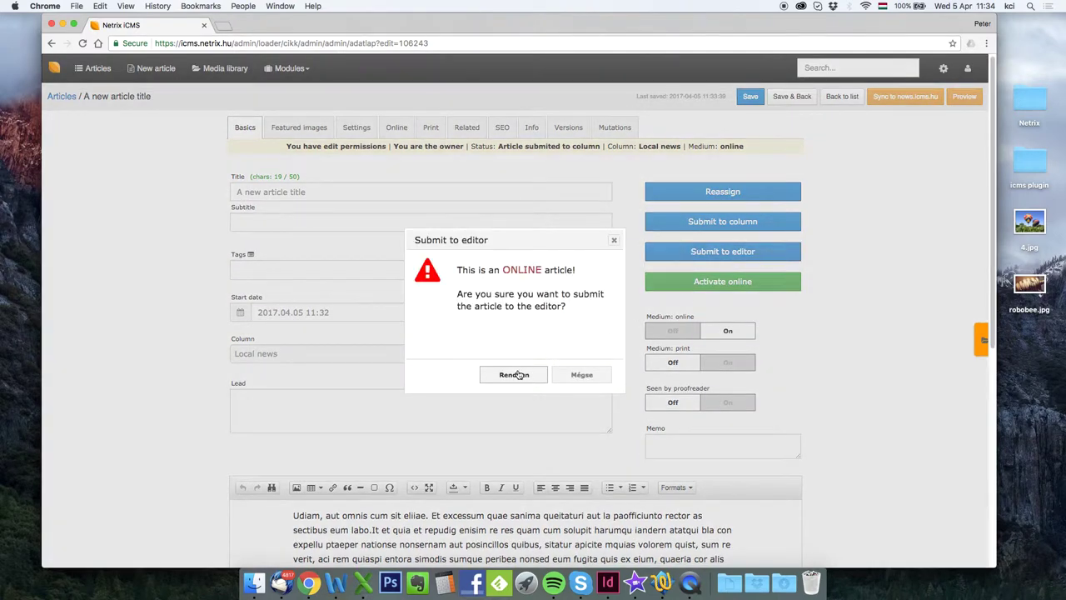
left_click(530, 374)
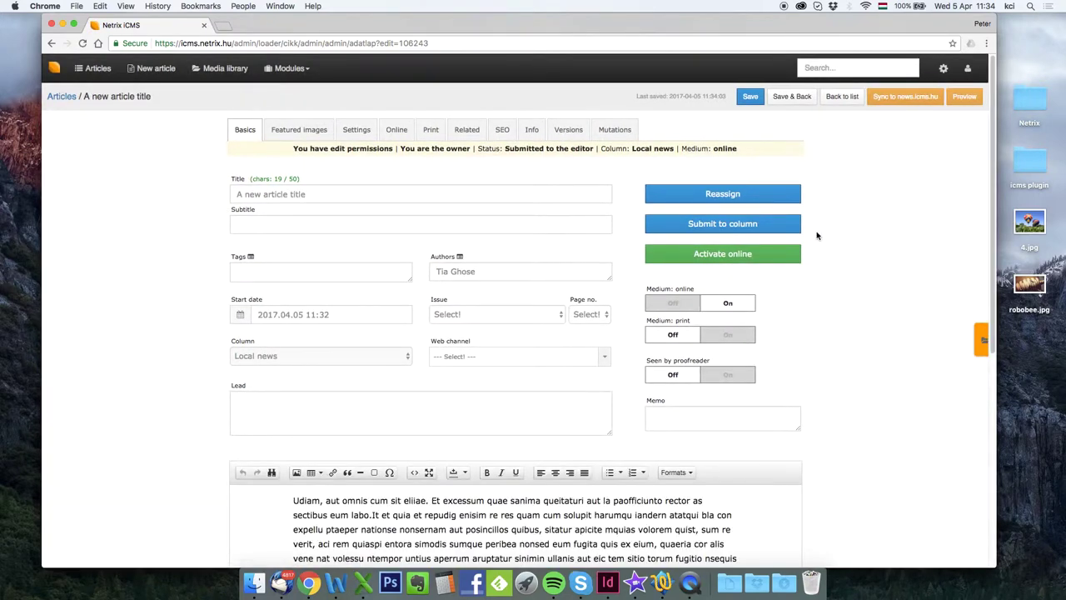
- Mark the article as seen by the proofreader and publish it online
scroll(817, 236, "down", 1)
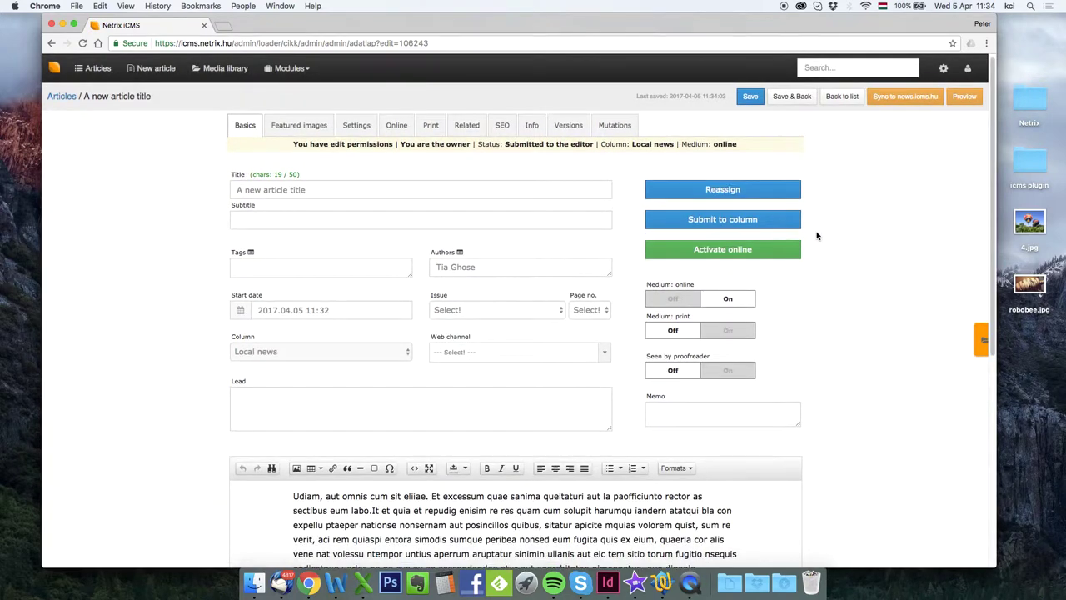
left_click(738, 252)
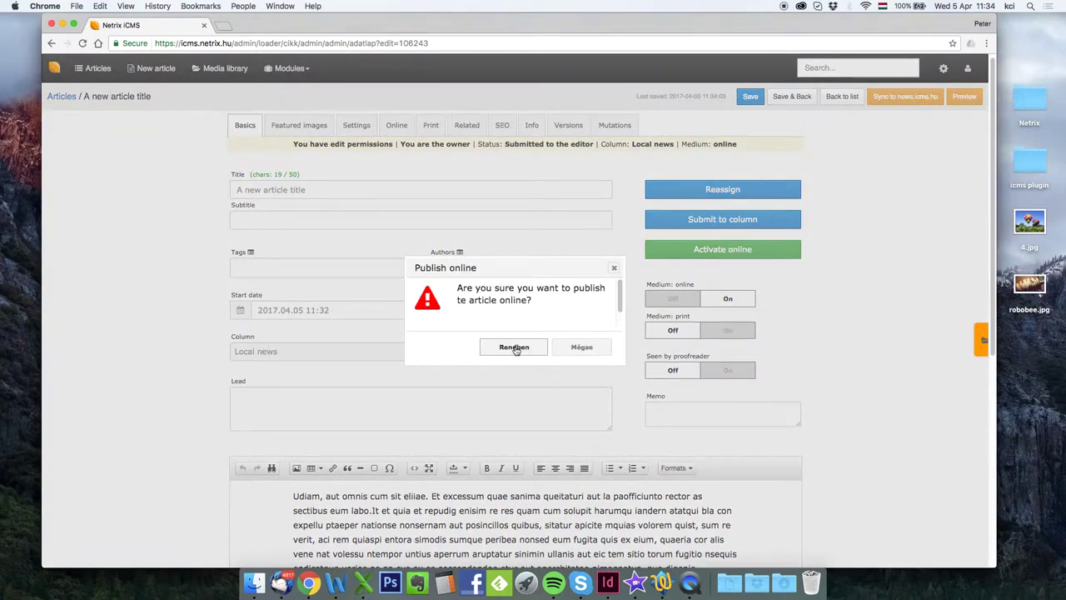
left_click(580, 346)
left_click(726, 370)
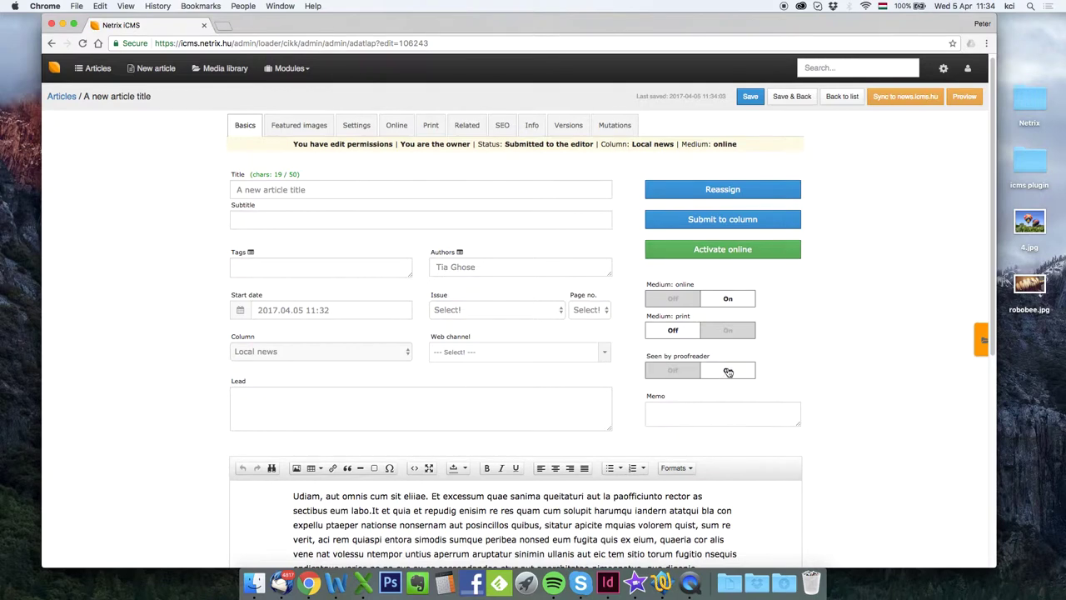
left_click(749, 254)
left_click(516, 347)
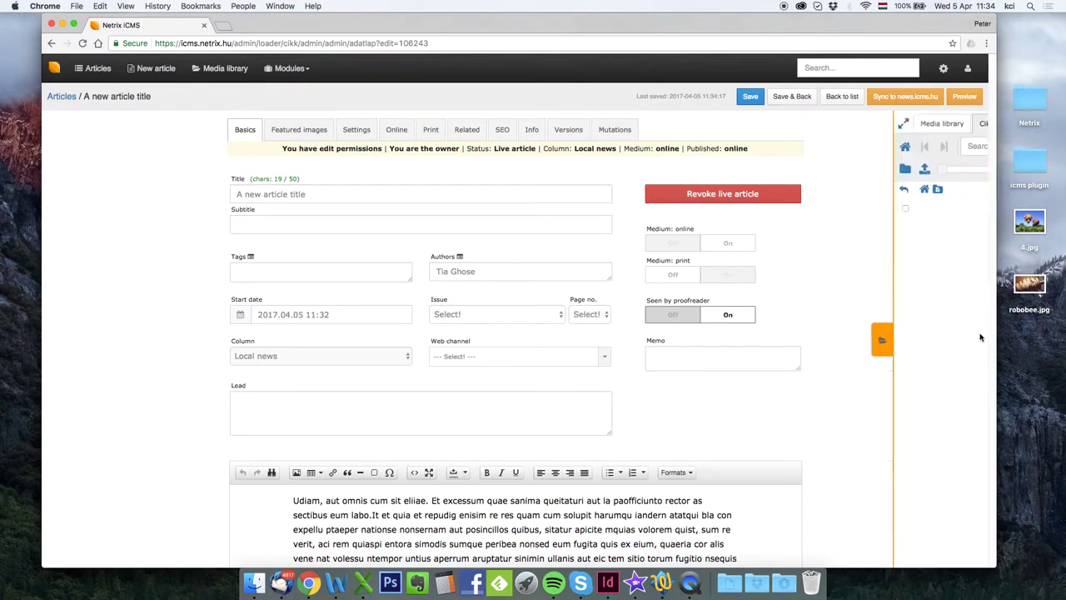
- Upload 4.jpg from the desktop to the article's own media library folder
left_click(979, 338)
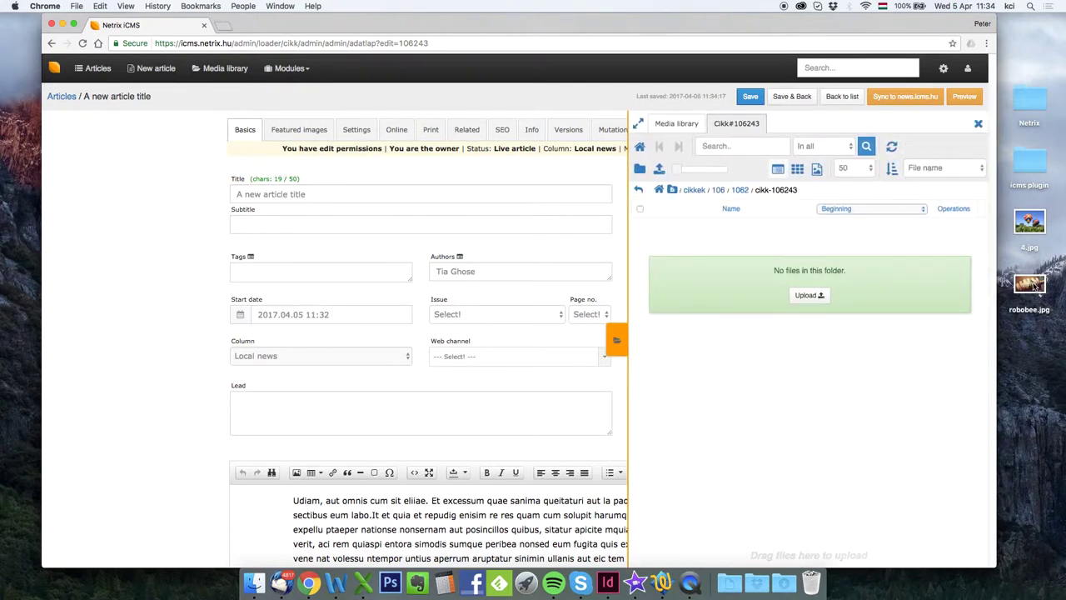
left_click_drag(1035, 226, 783, 375)
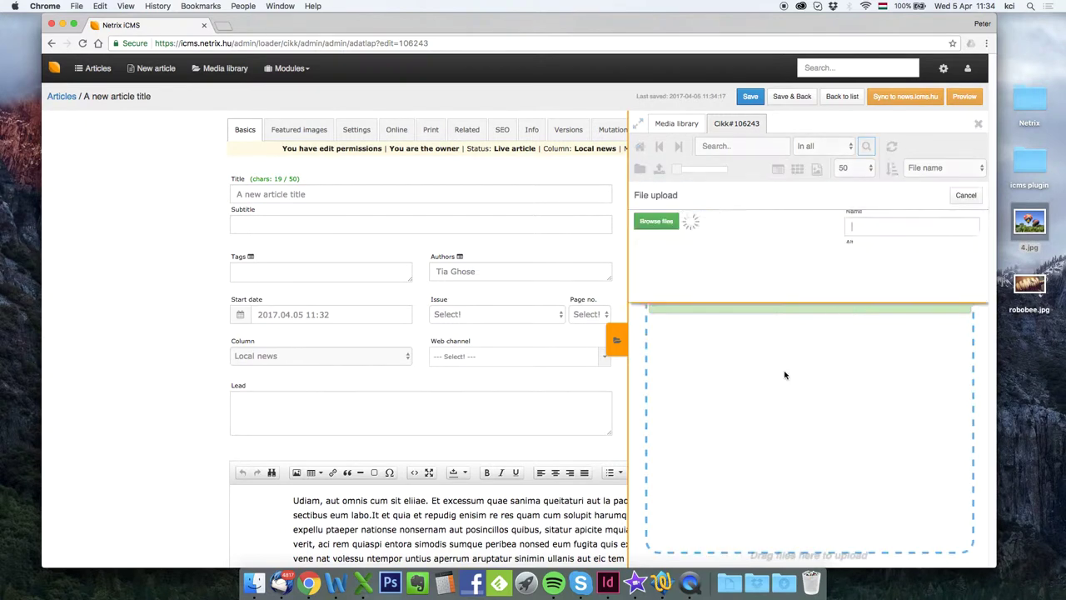
left_click(711, 225)
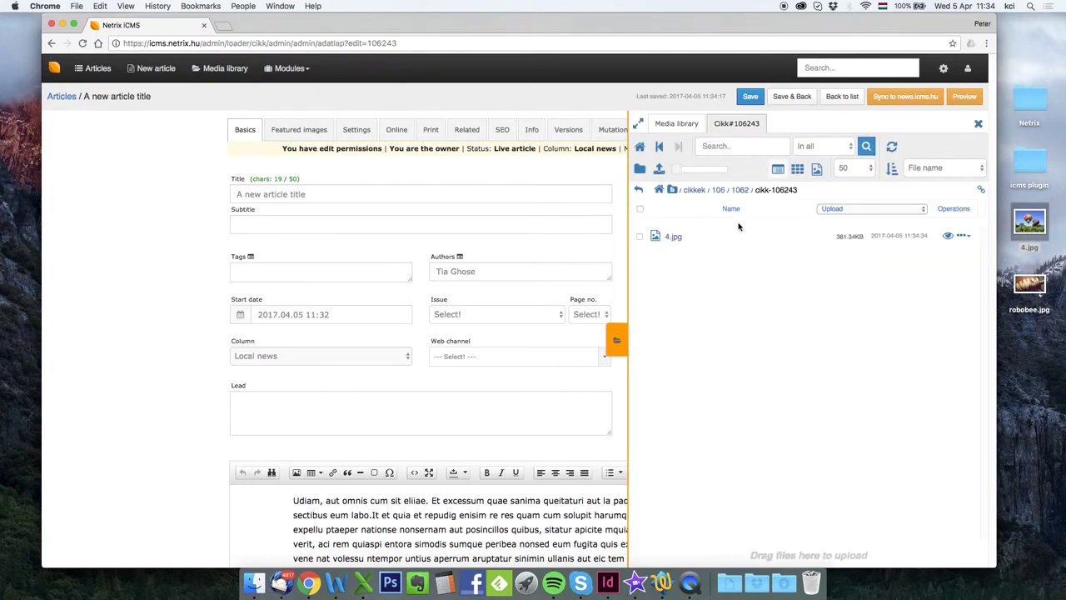
- View the uploaded image as a thumbnail, in unique view and in list view, and close the media library
left_click(798, 170)
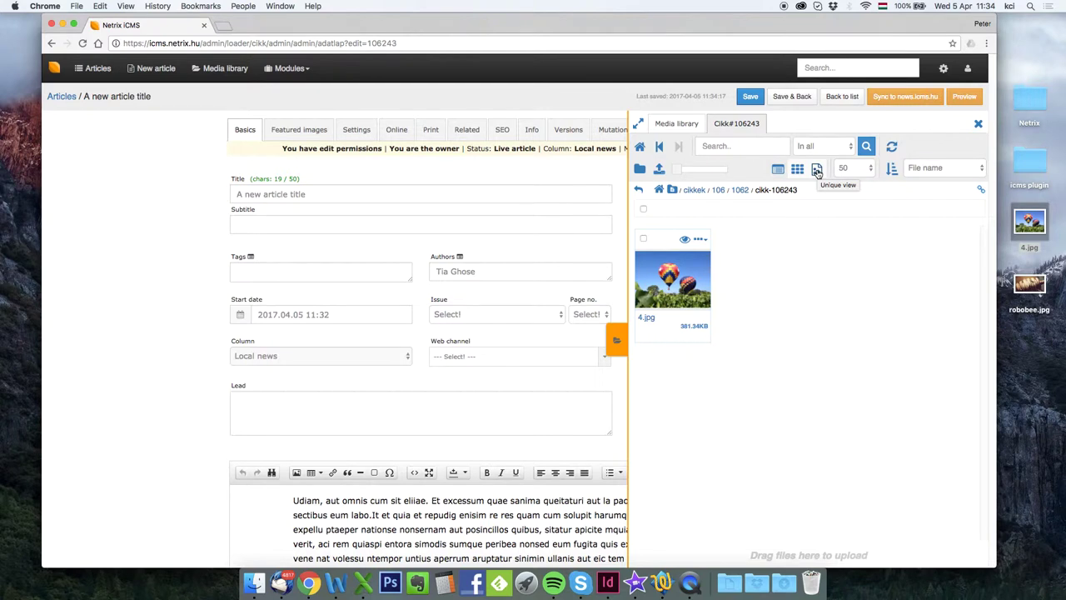
left_click(817, 170)
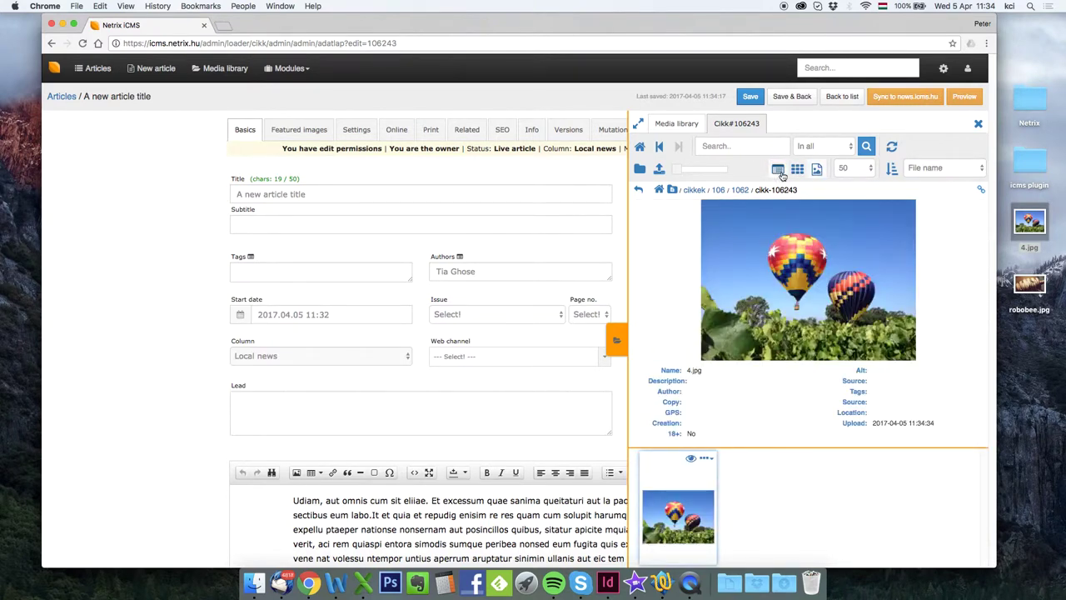
left_click(777, 170)
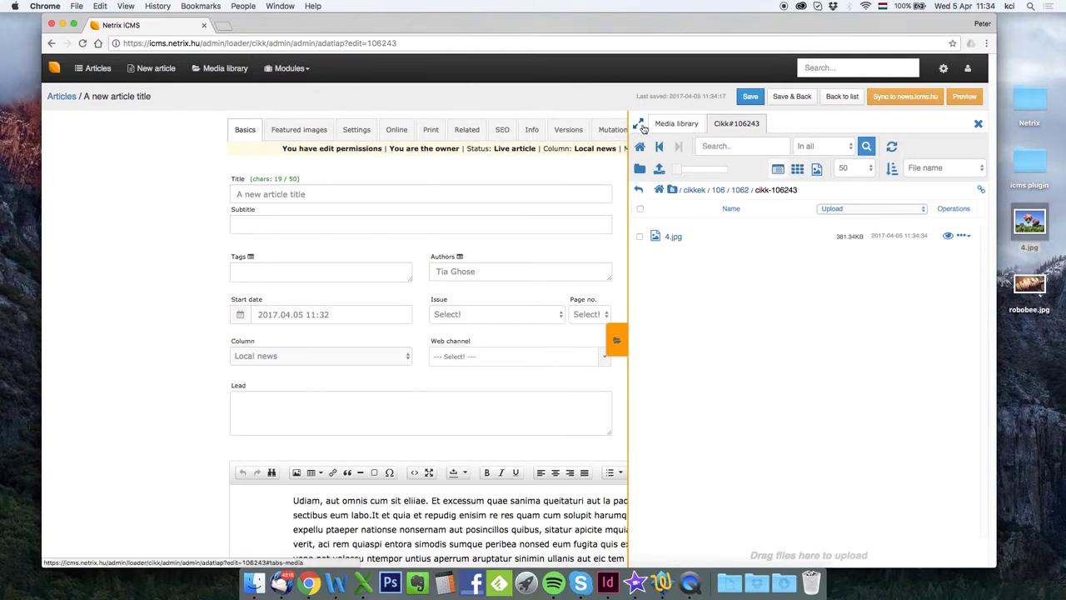
left_click(978, 125)
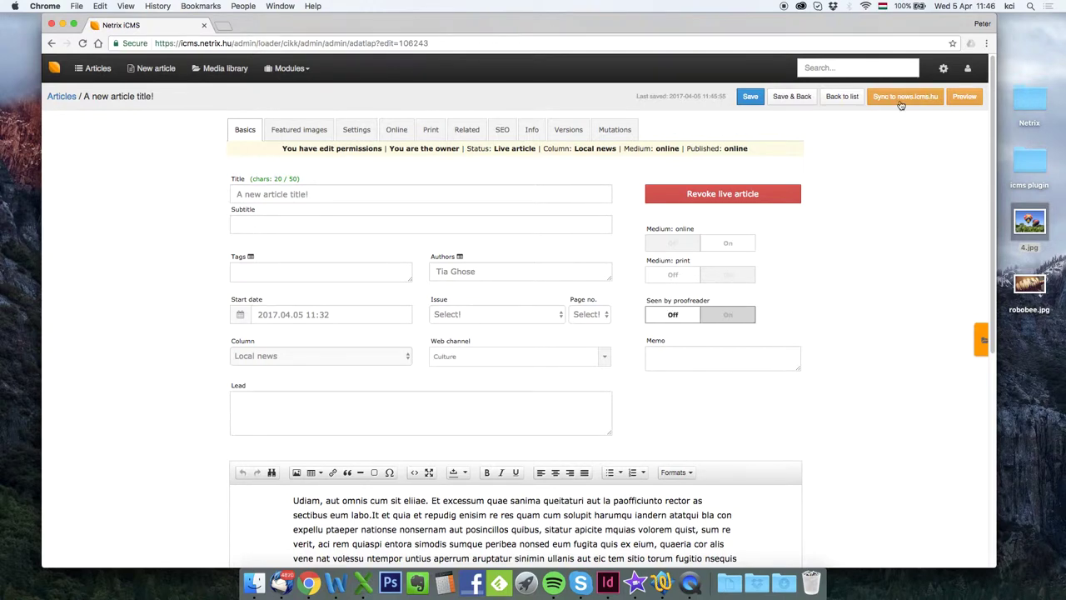
- Sync the article to news.icms.hu, examine its page on the iCMS News site, and close that page
left_click(901, 102)
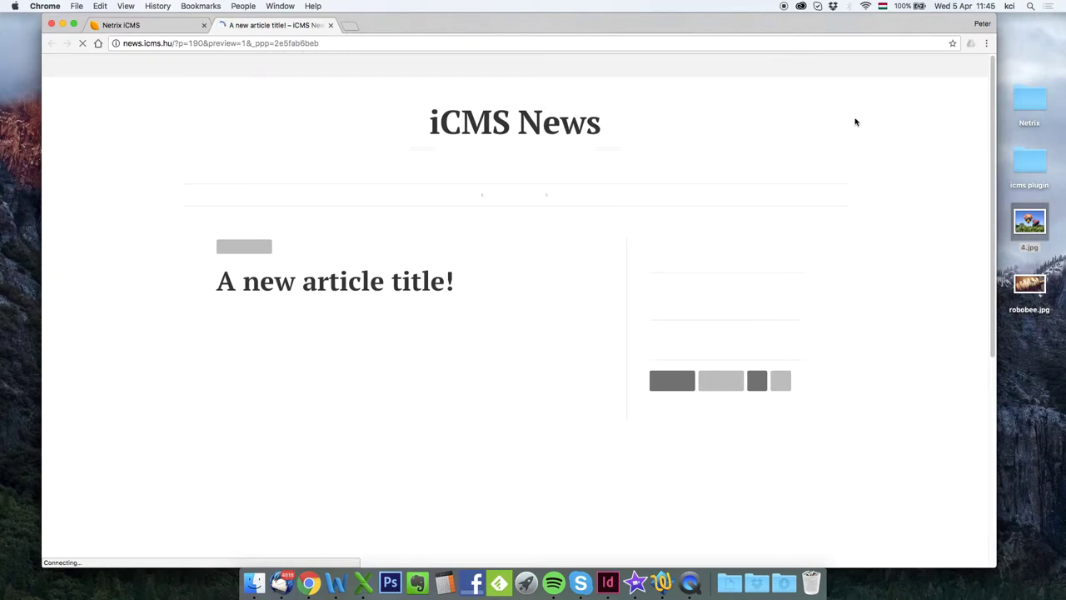
scroll(625, 243, "down", 3)
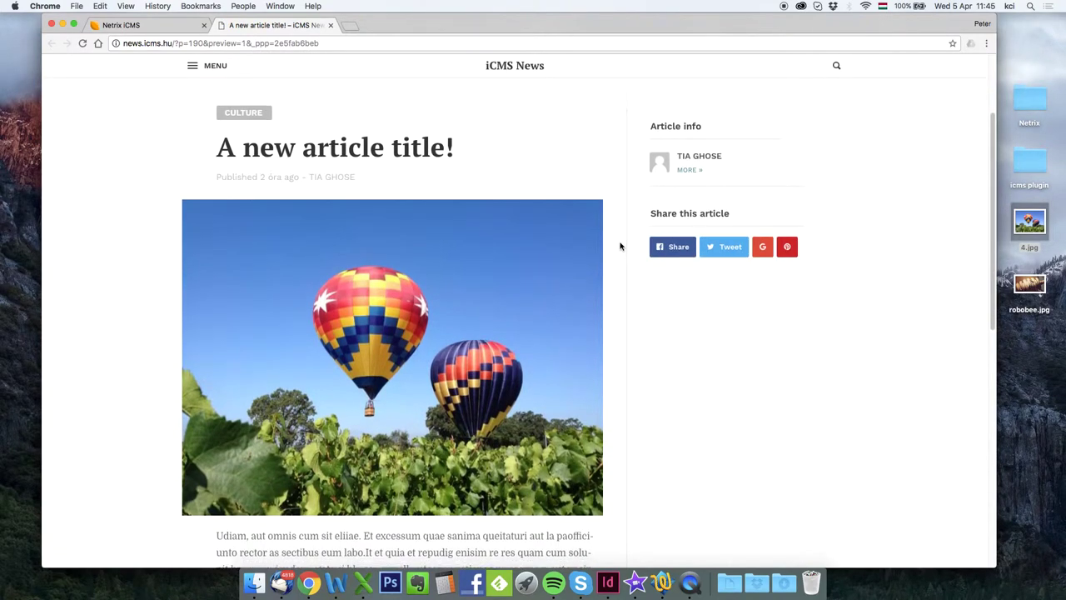
scroll(624, 244, "down", 3)
scroll(626, 241, "down", 10)
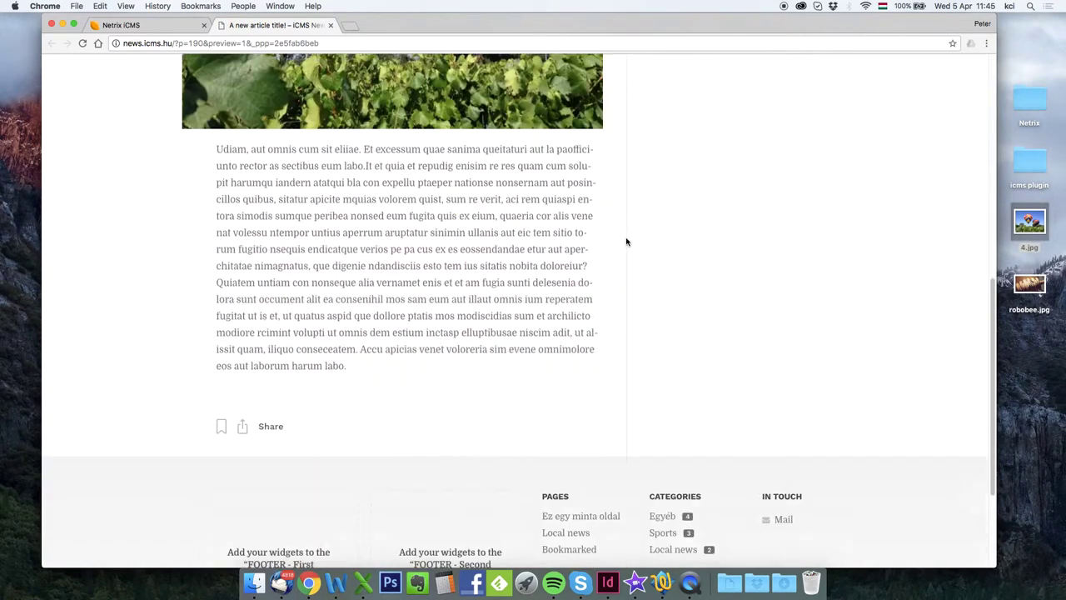
scroll(626, 242, "up", 15)
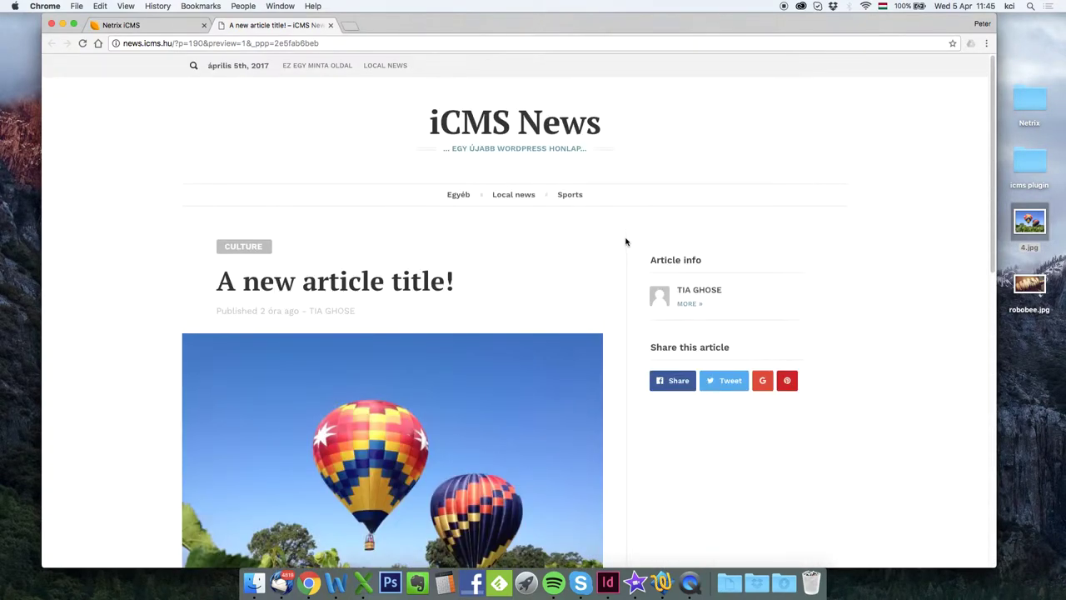
left_click(331, 25)
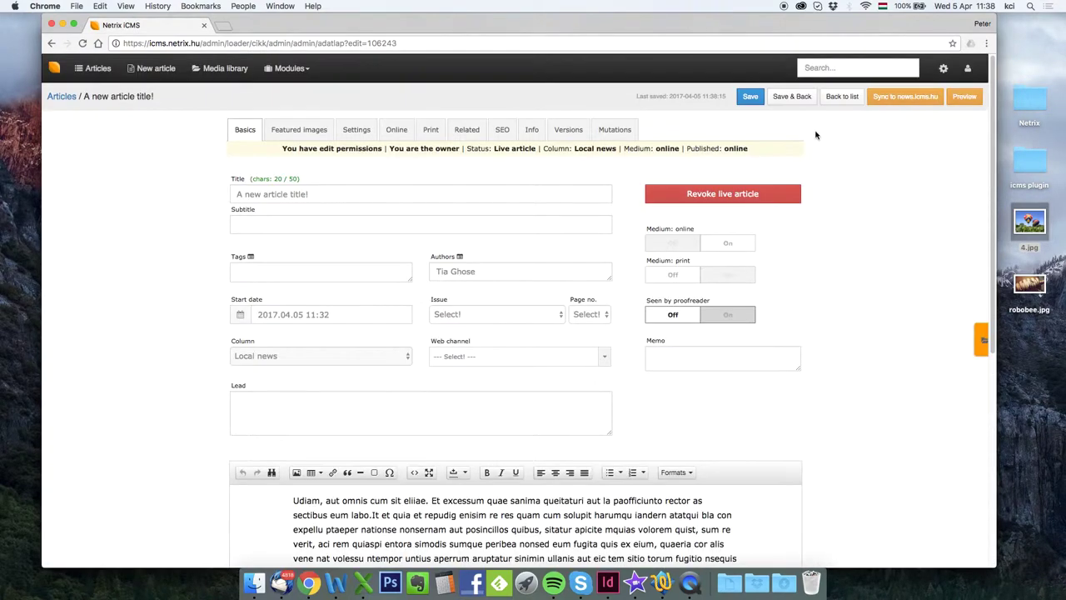
- Return to the articles overview and show the editorial list of live articles
left_click(101, 69)
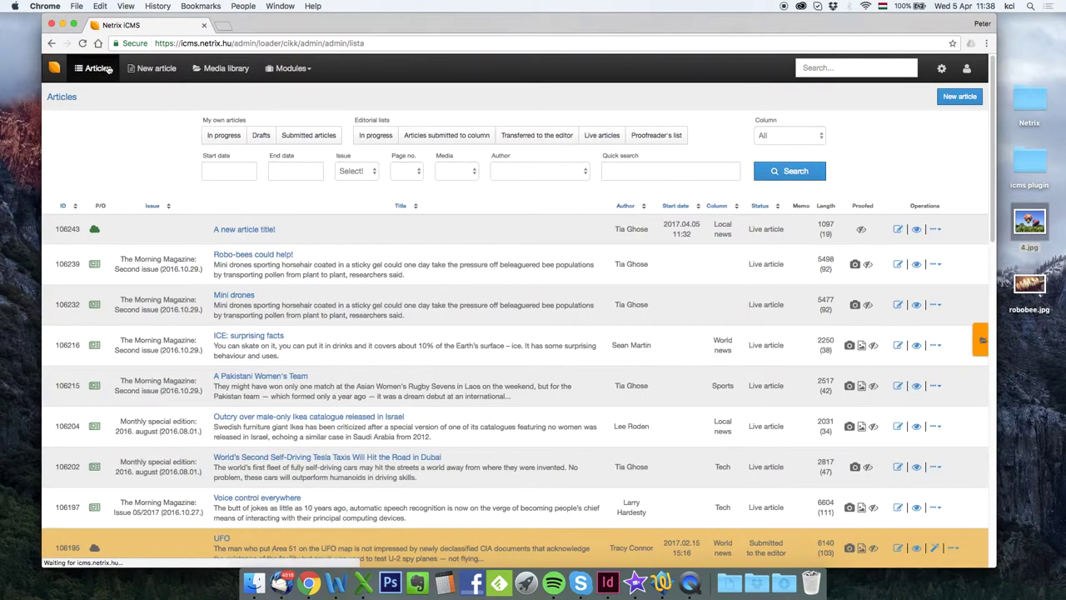
left_click(606, 139)
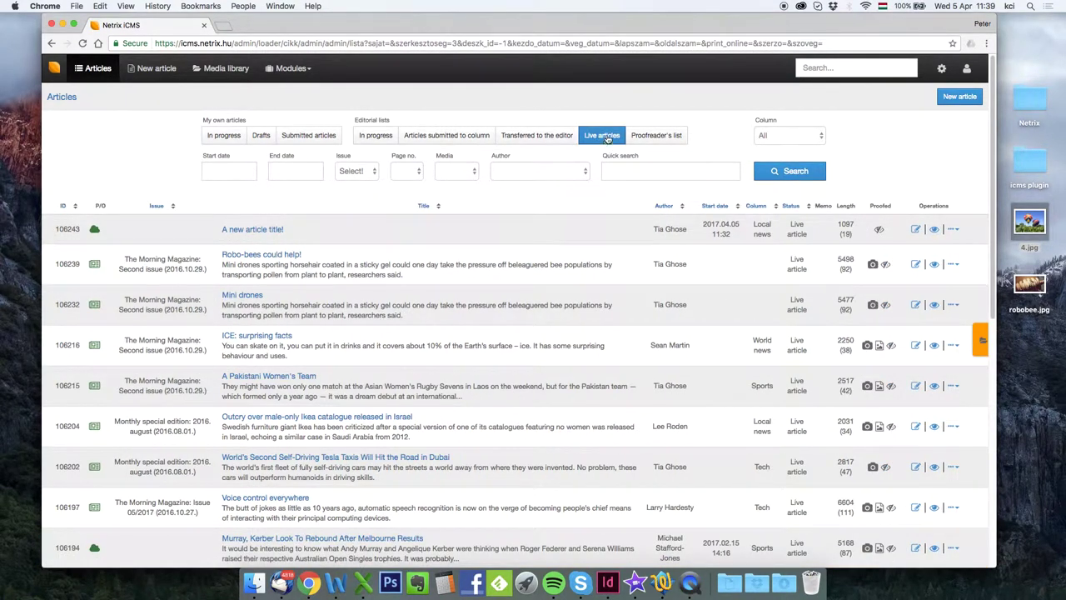
- Go to the admin user management and open the profile of the icms_demo user
left_click(941, 68)
left_click(930, 94)
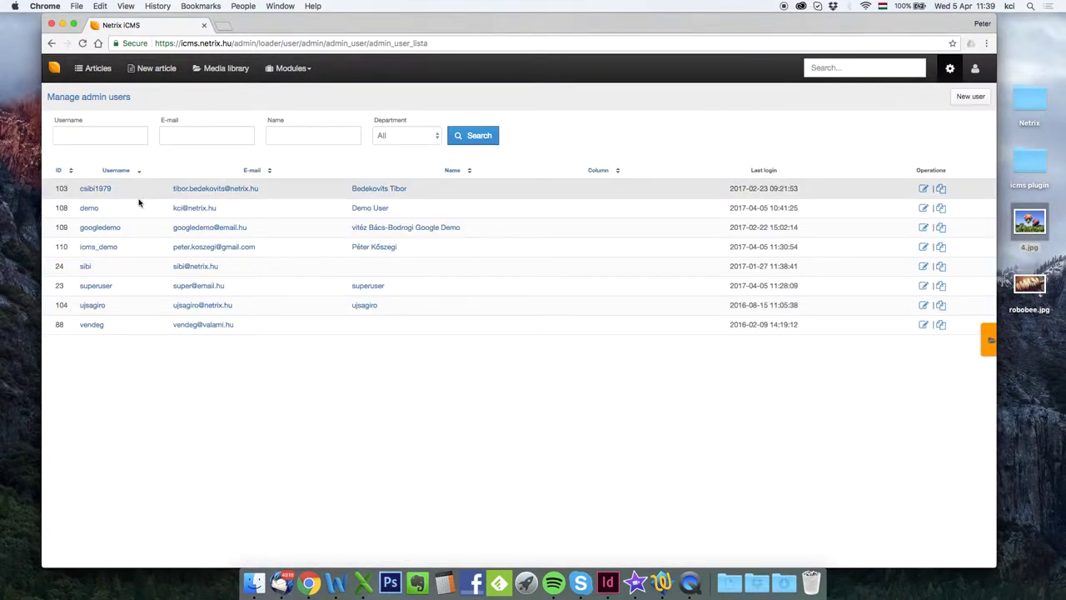
left_click(108, 248)
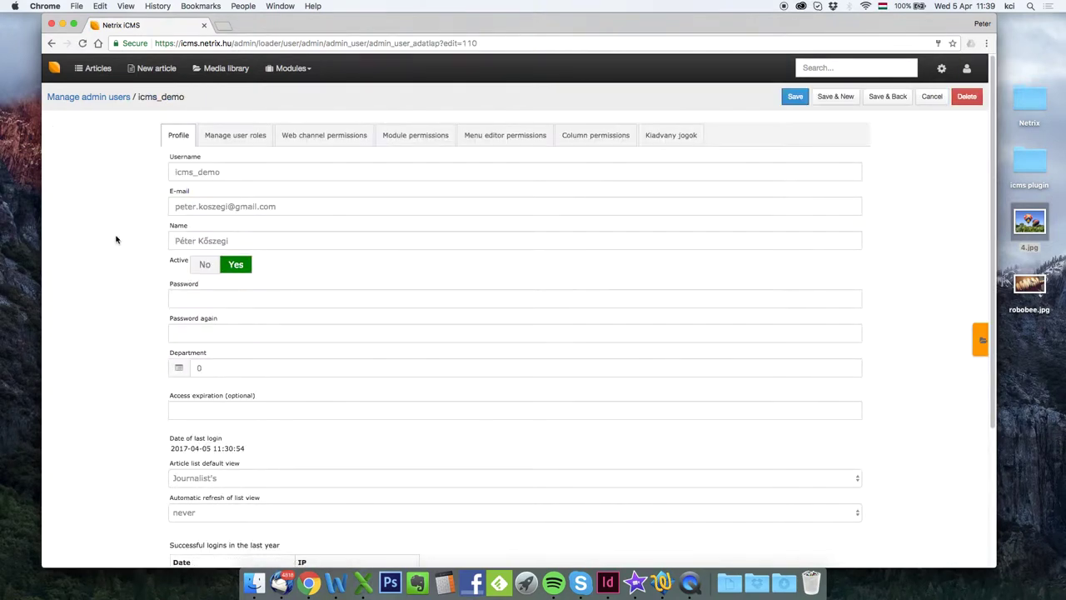
- Review the icms_demo user's profile details, user roles, web channel permissions, module permissions and column permissions
scroll(132, 220, "down", 3)
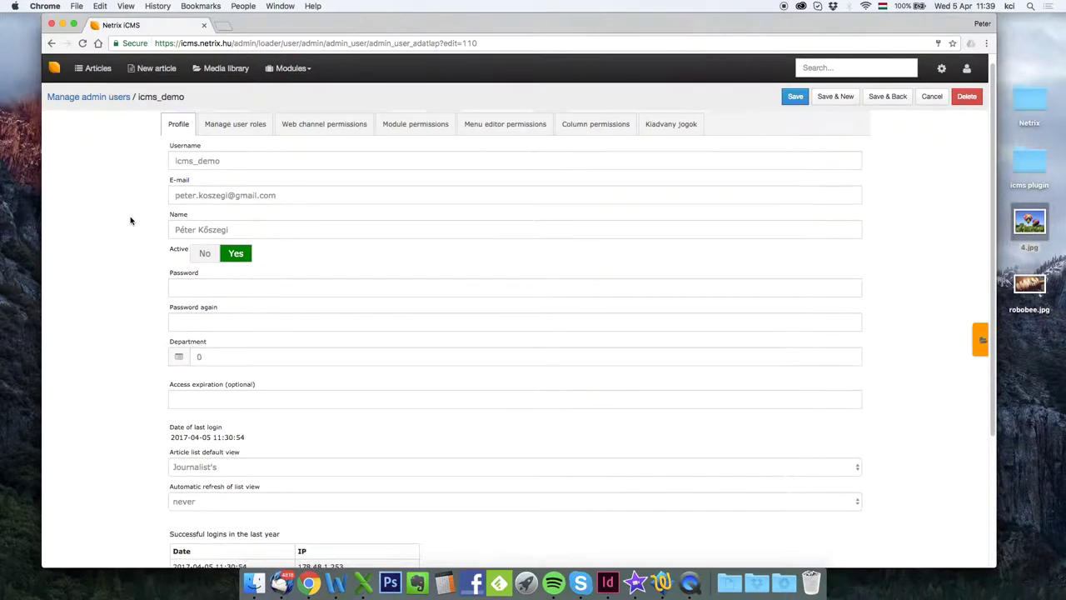
scroll(130, 220, "down", 1)
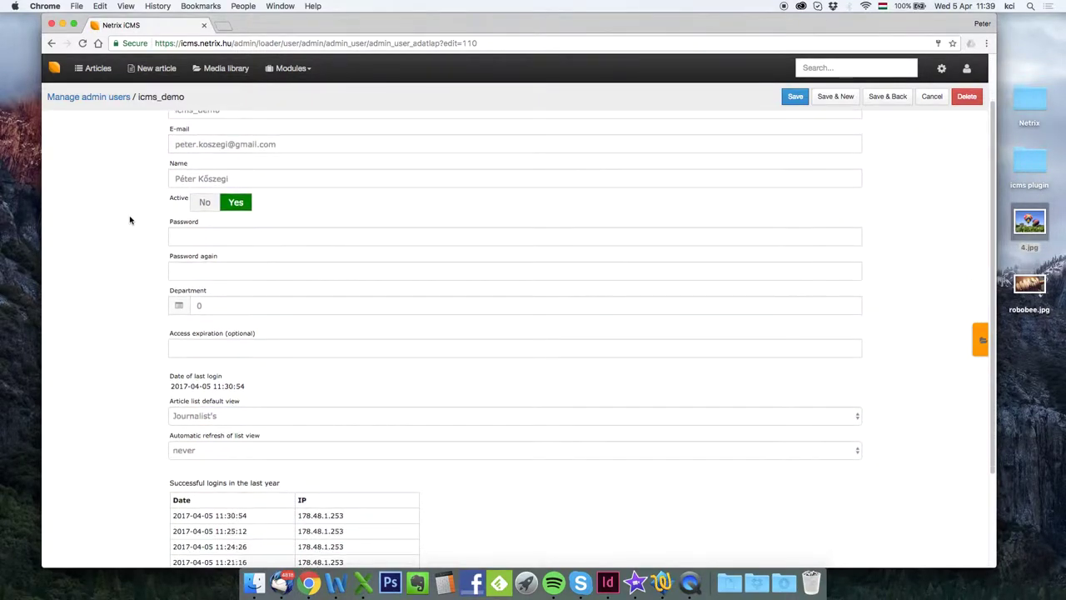
scroll(130, 220, "up", 4)
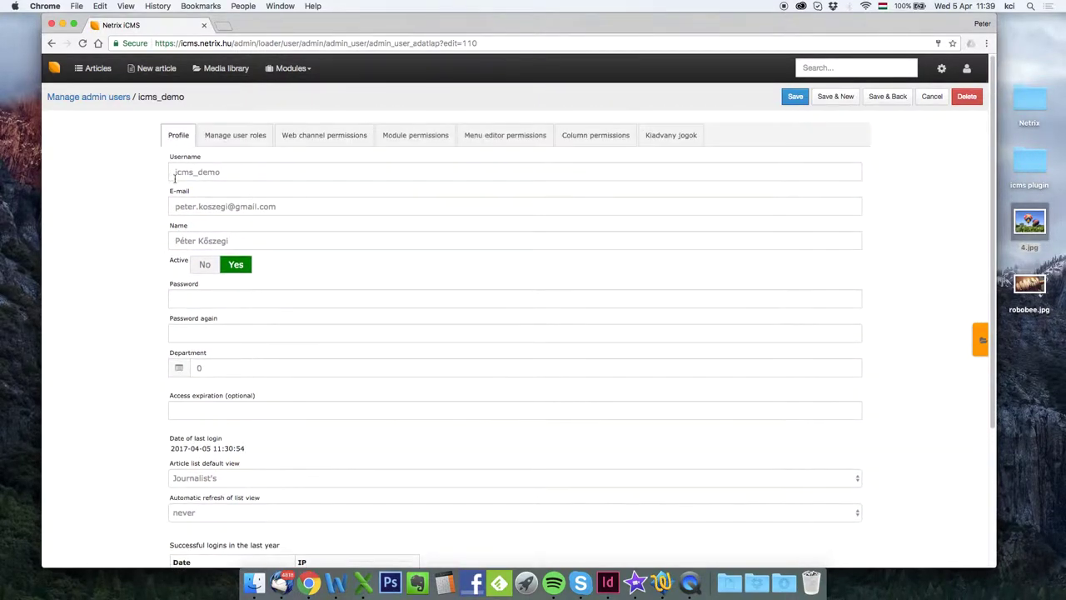
left_click(252, 140)
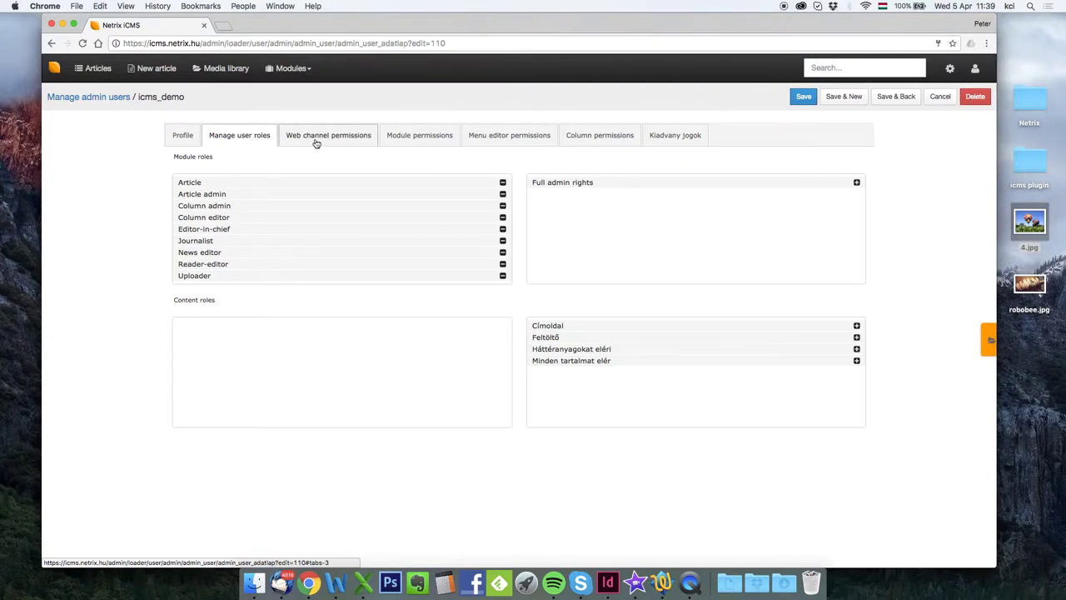
left_click(360, 144)
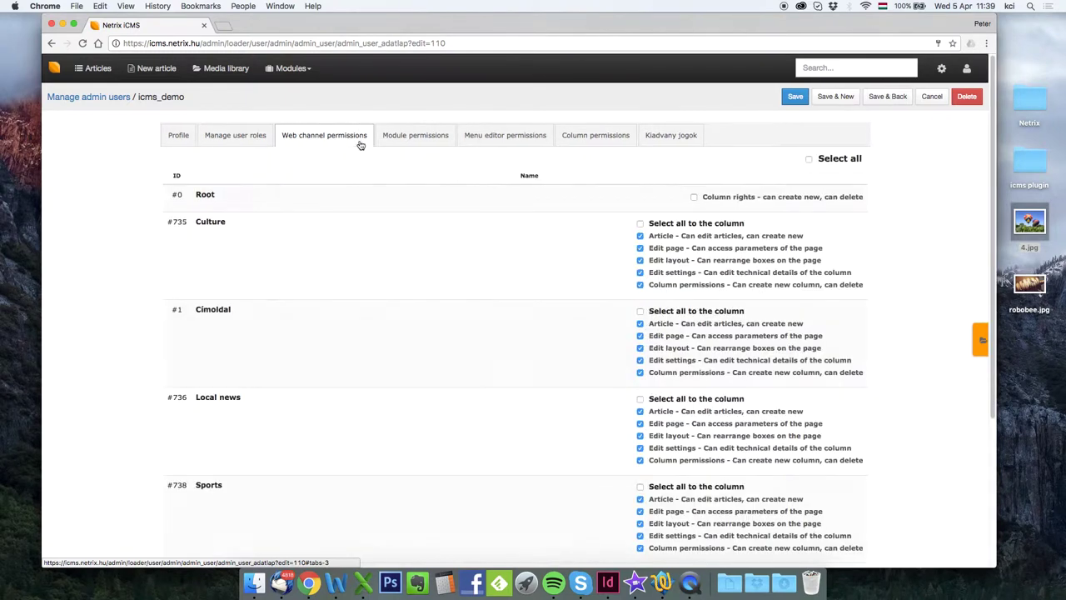
left_click(424, 145)
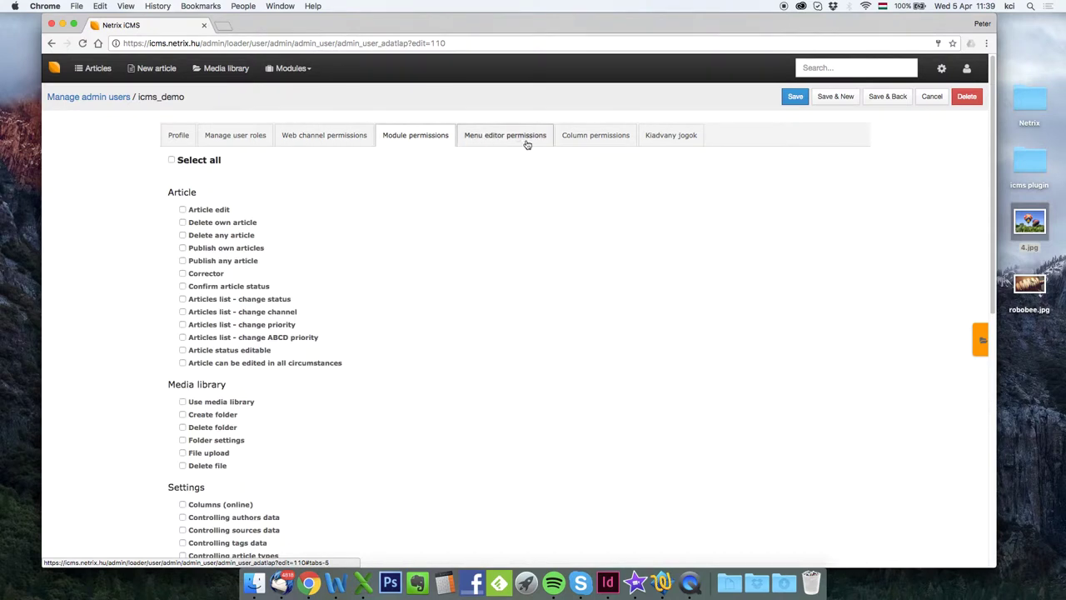
left_click(601, 145)
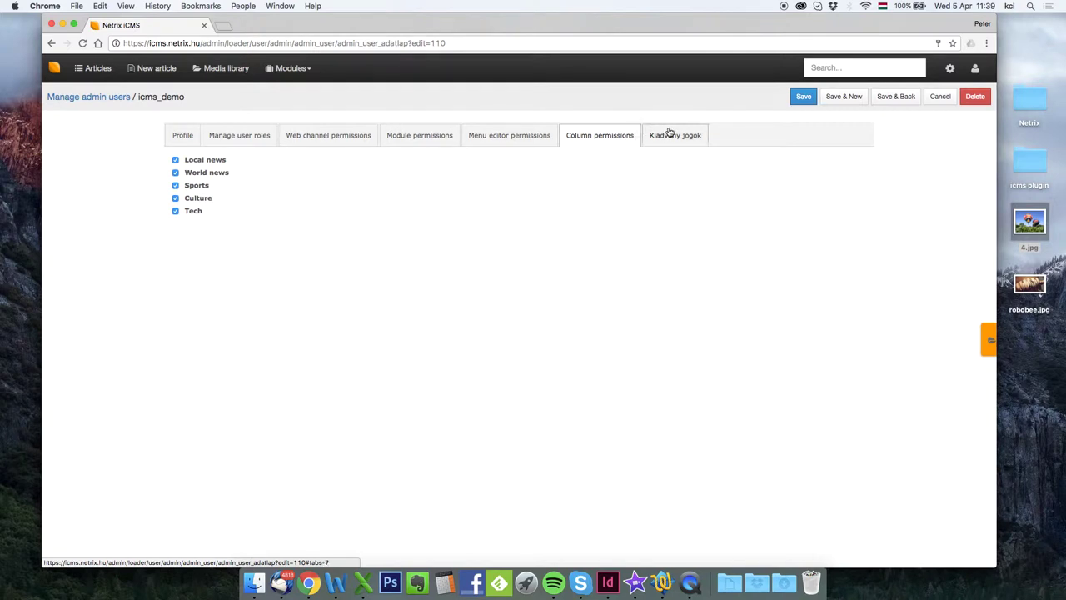
- Go to the user role management, open the Editor-in-chief module role and examine its article and media library permissions
left_click(975, 71)
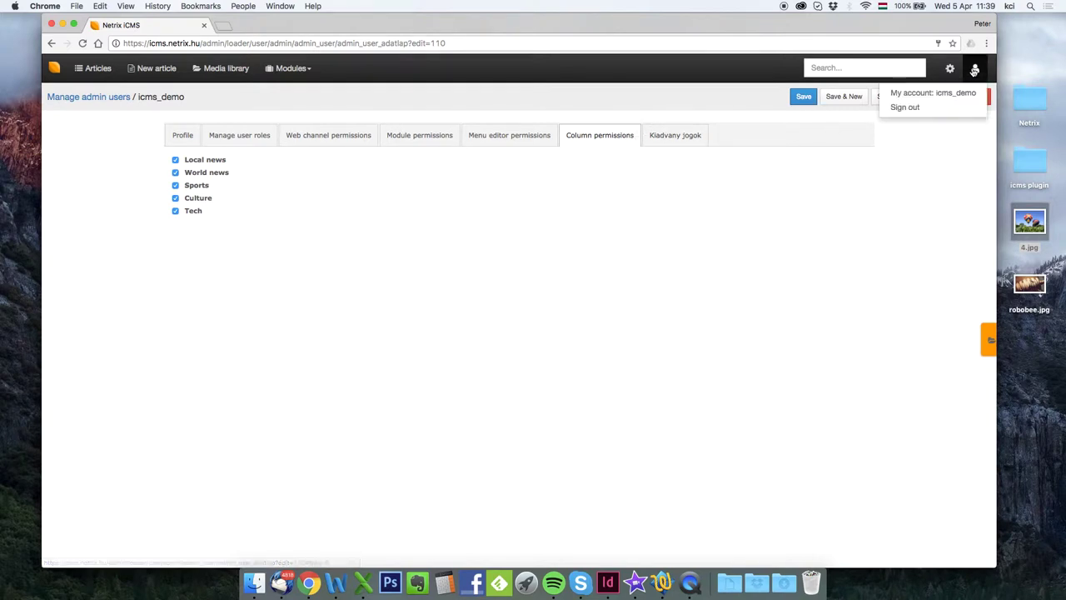
left_click(950, 69)
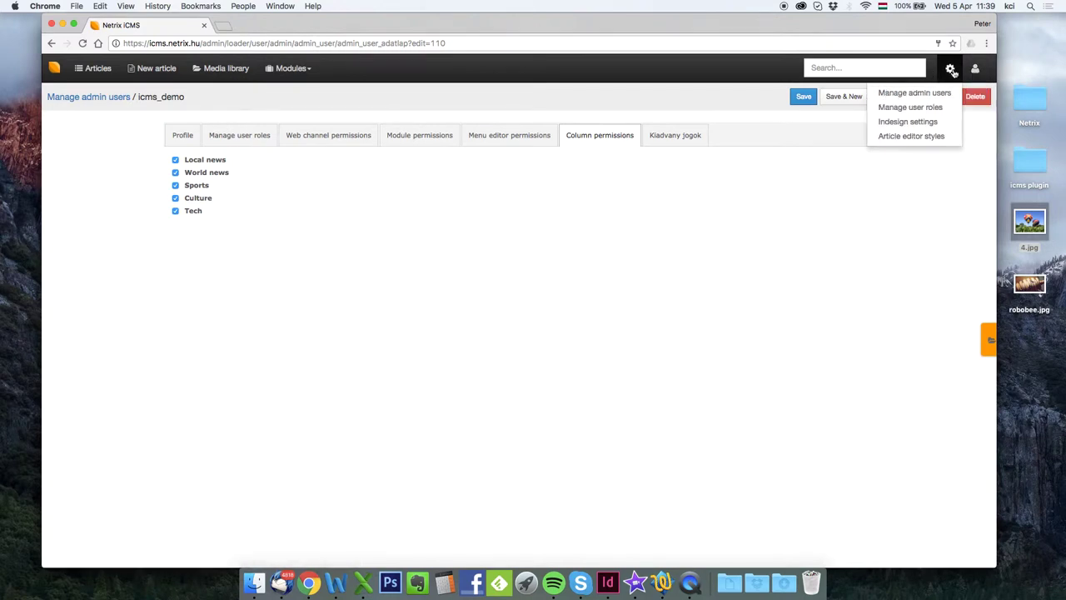
left_click(941, 107)
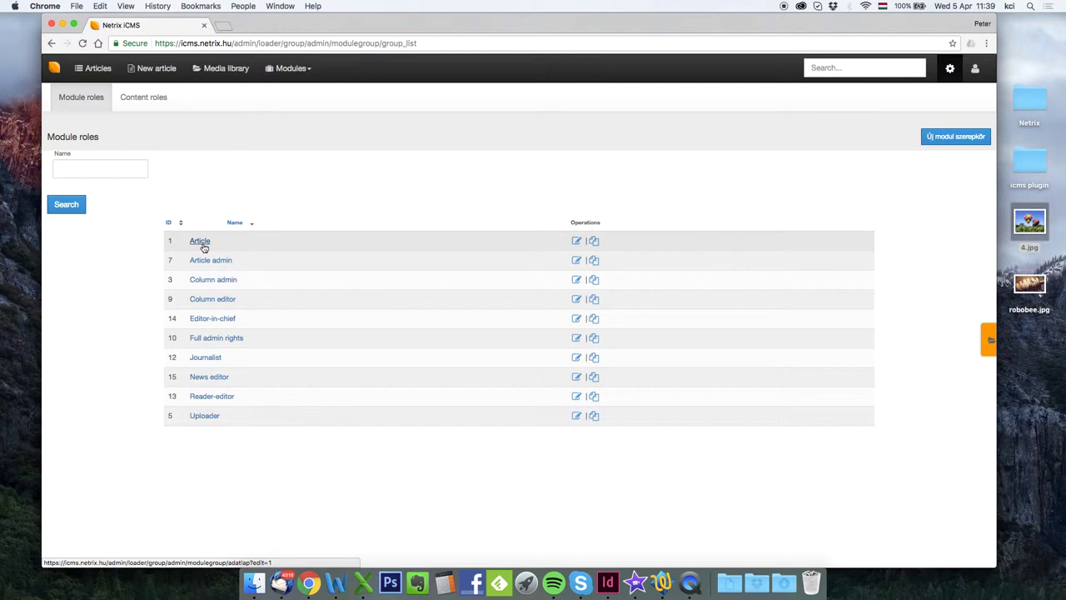
left_click(227, 319)
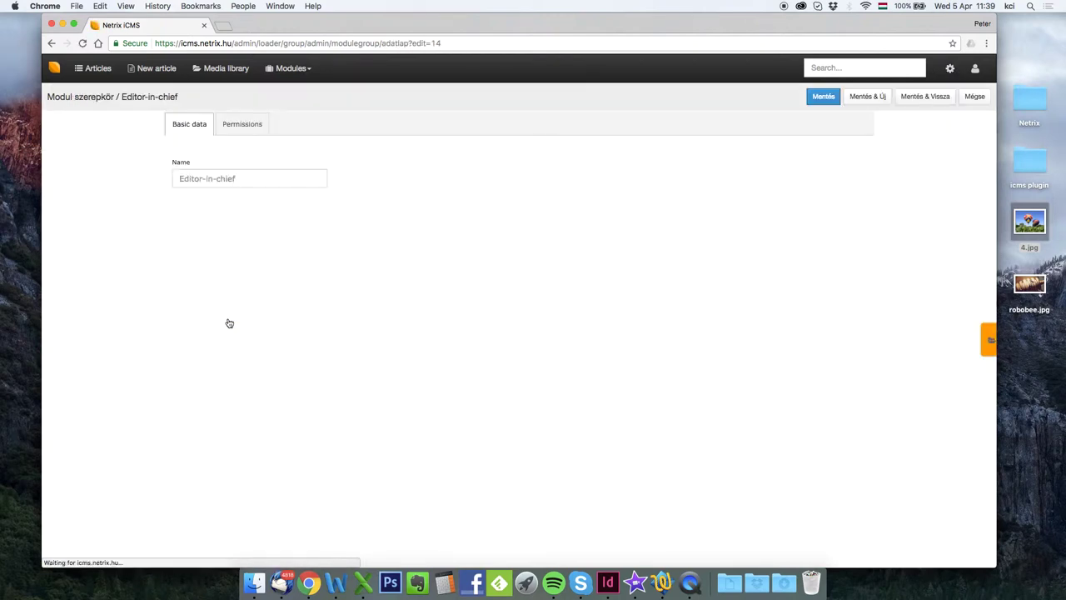
left_click(247, 129)
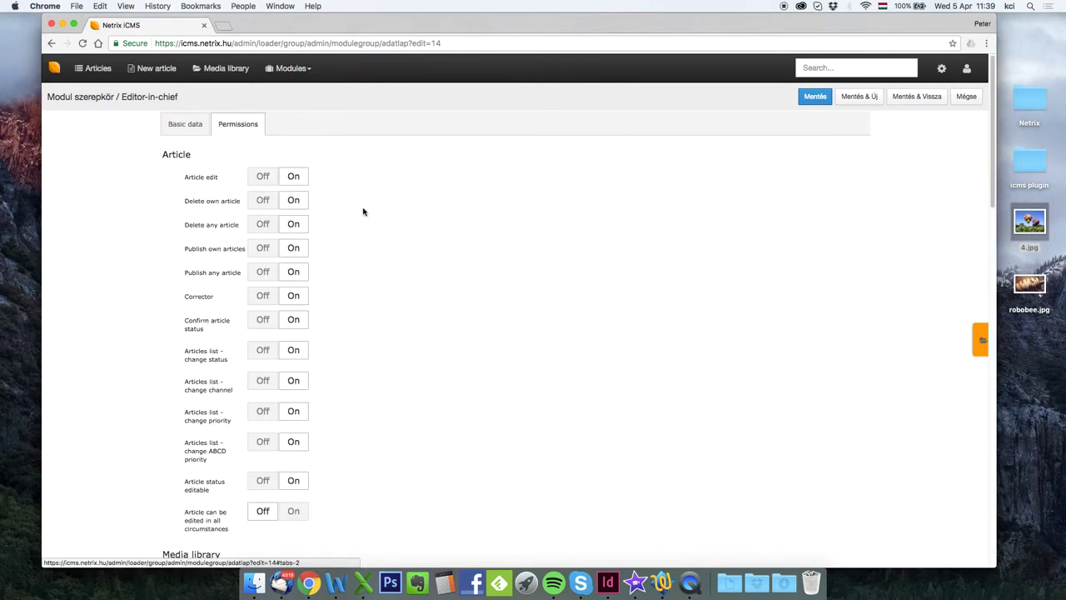
scroll(369, 210, "down", 3)
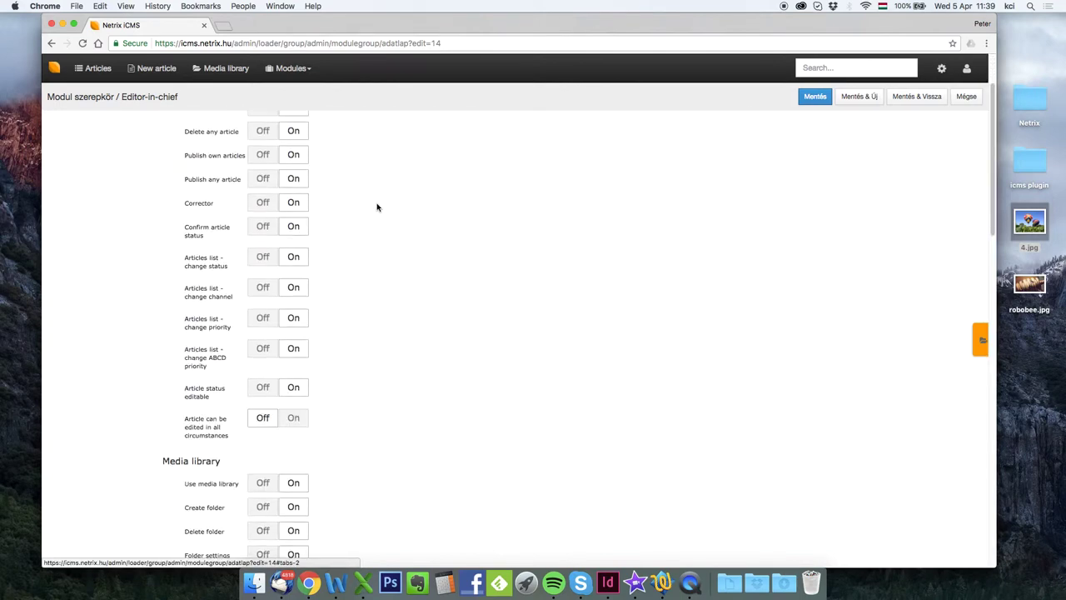
scroll(377, 208, "up", 3)
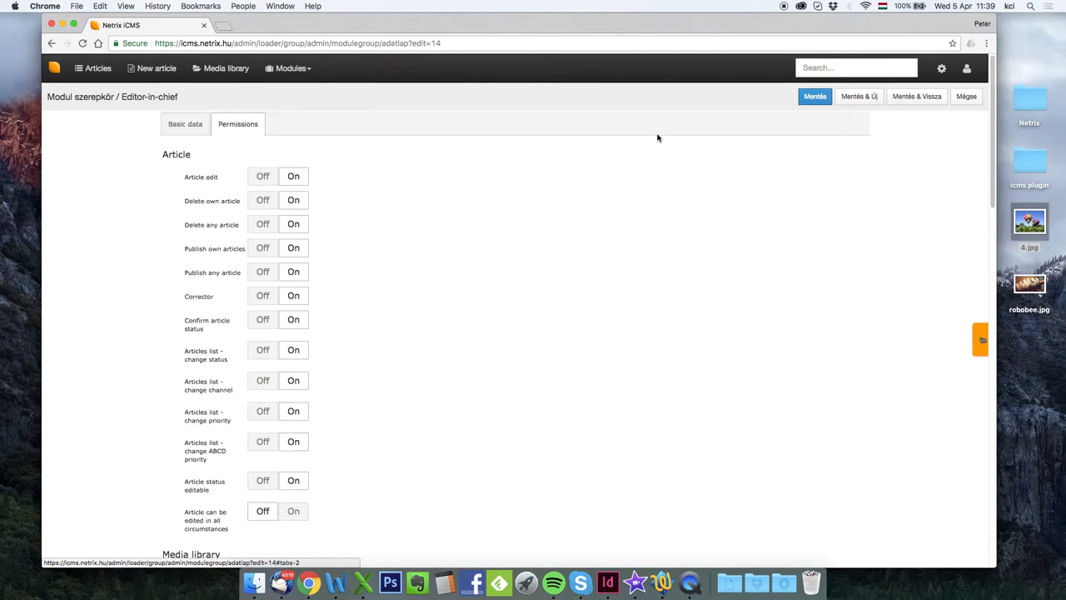
- Open the account page of the signed-in icms_demo user to view its own profile settings
left_click(967, 71)
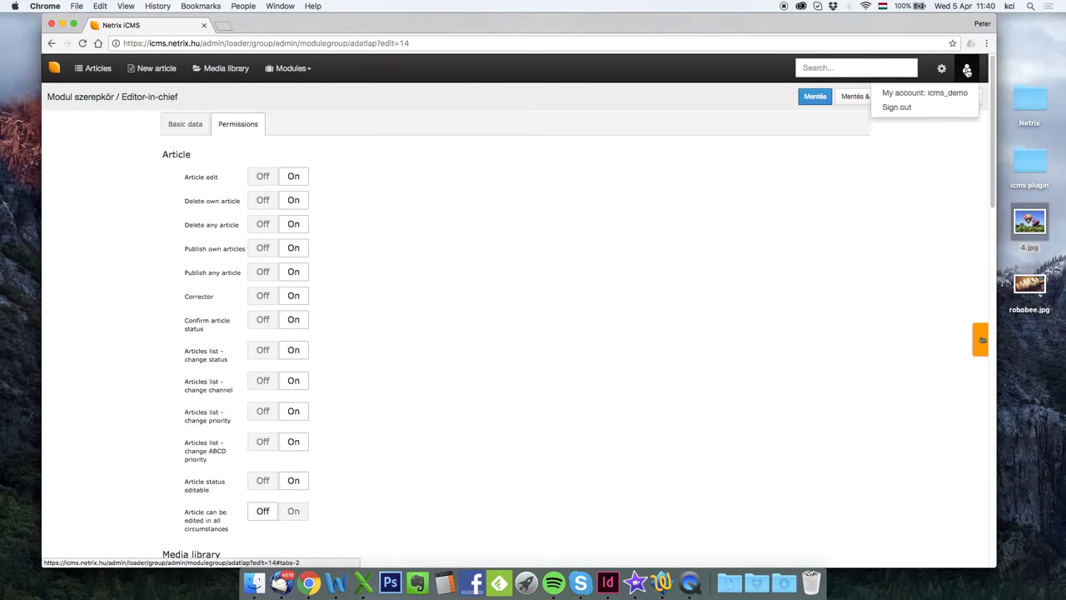
left_click(956, 93)
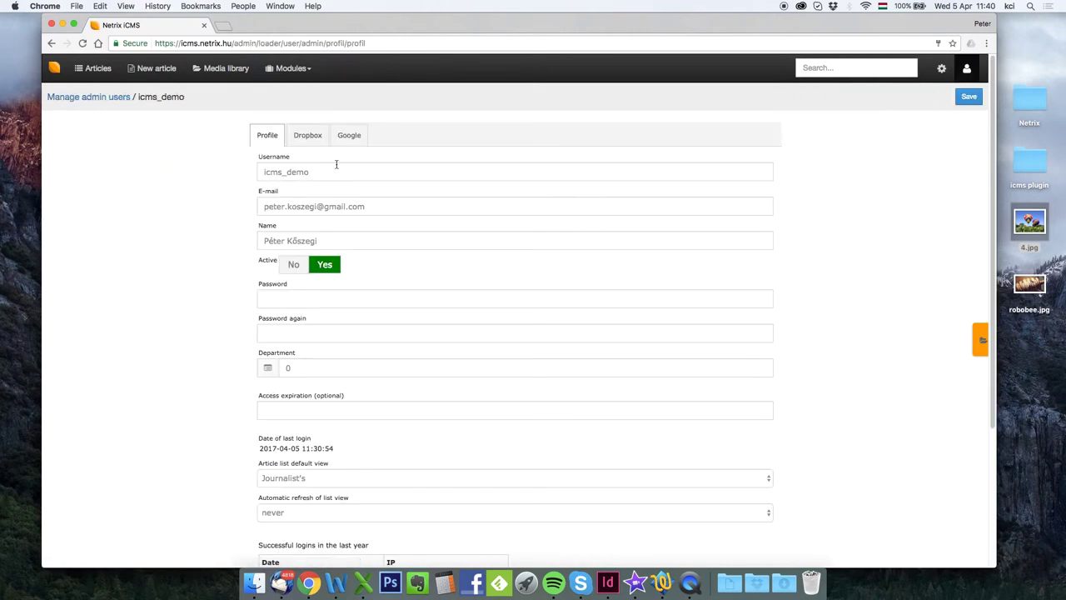